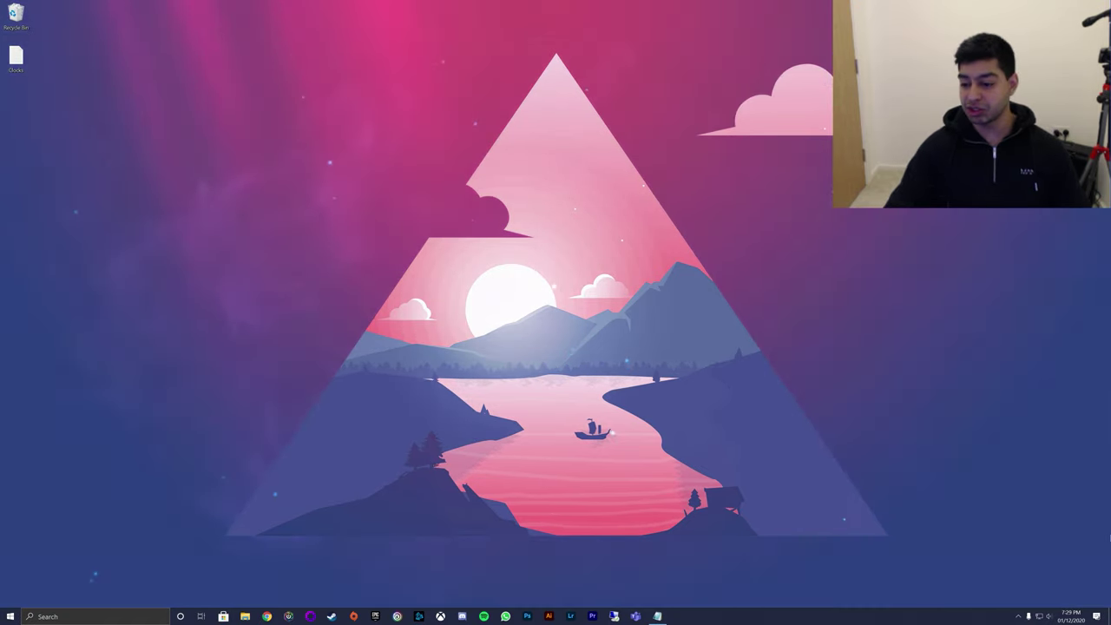
# Quit Wallpaper Engine and the iCUE software running in the background
pyautogui.click(1019, 616)
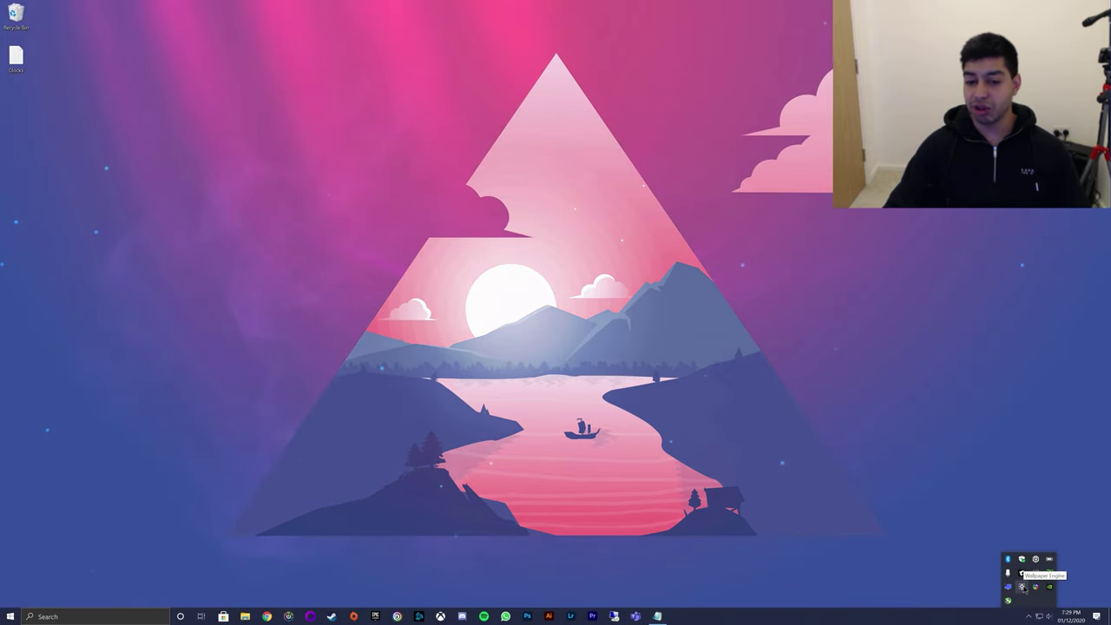
pyautogui.rightClick(1022, 588)
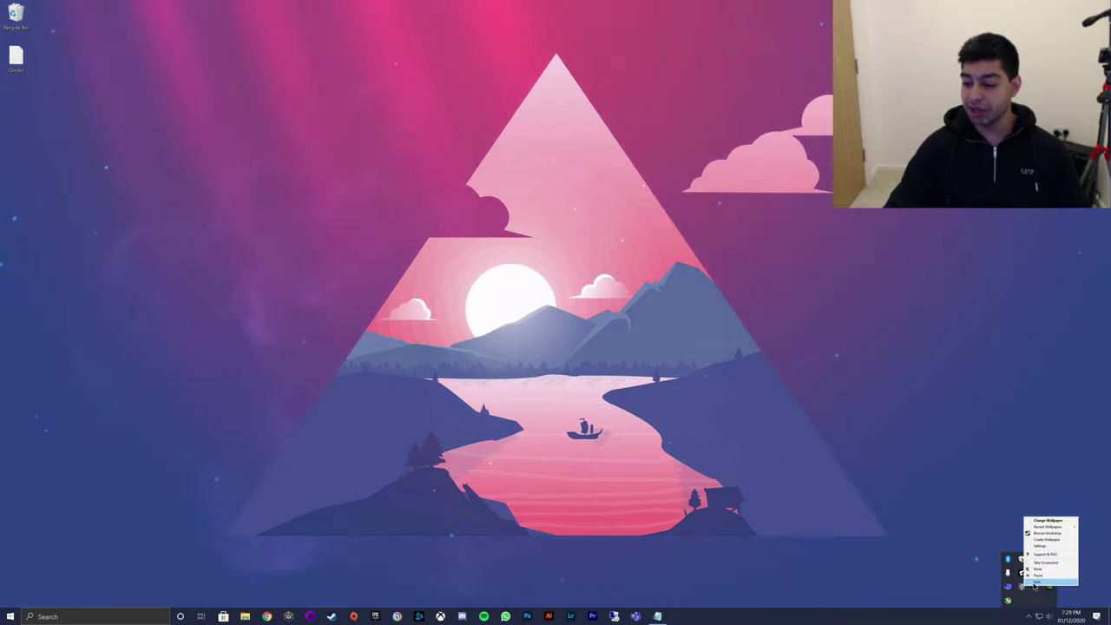
pyautogui.click(1036, 582)
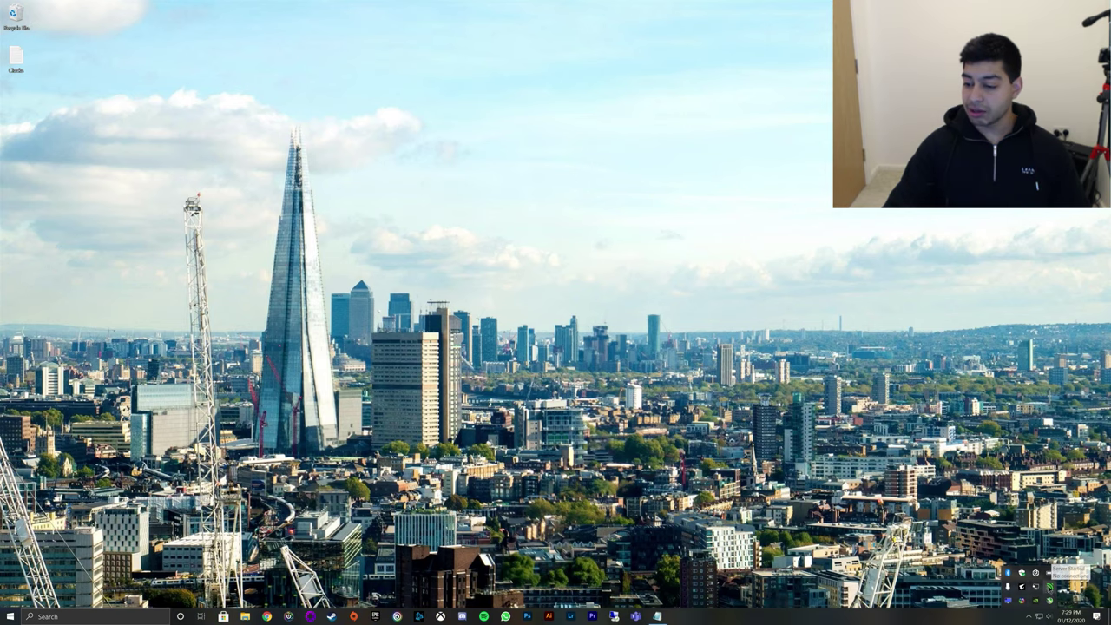
pyautogui.rightClick(1036, 573)
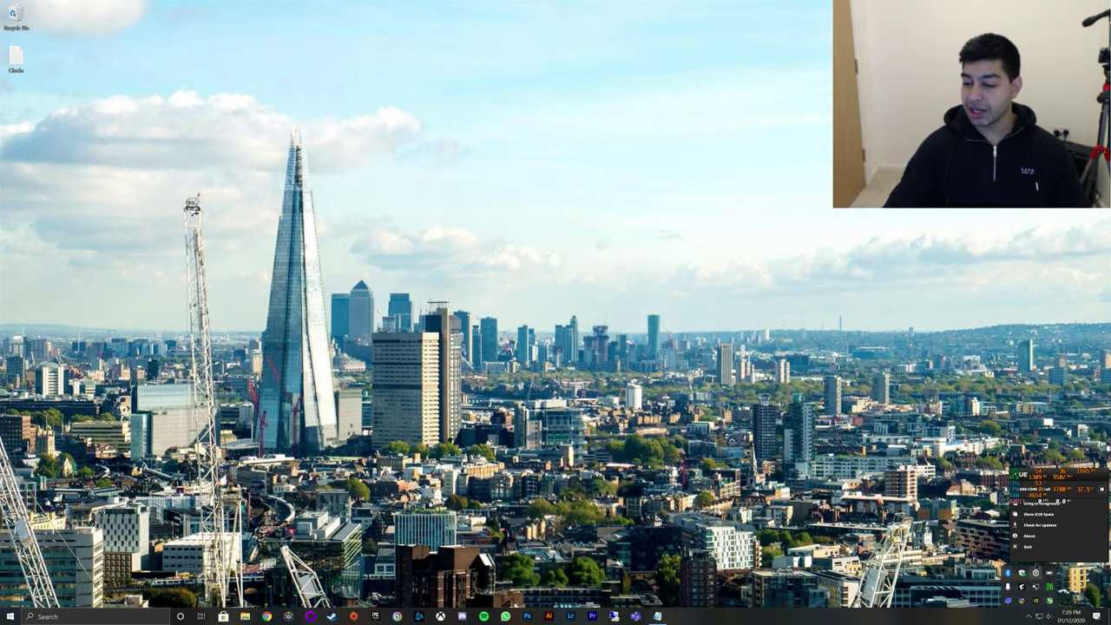
pyautogui.click(1028, 547)
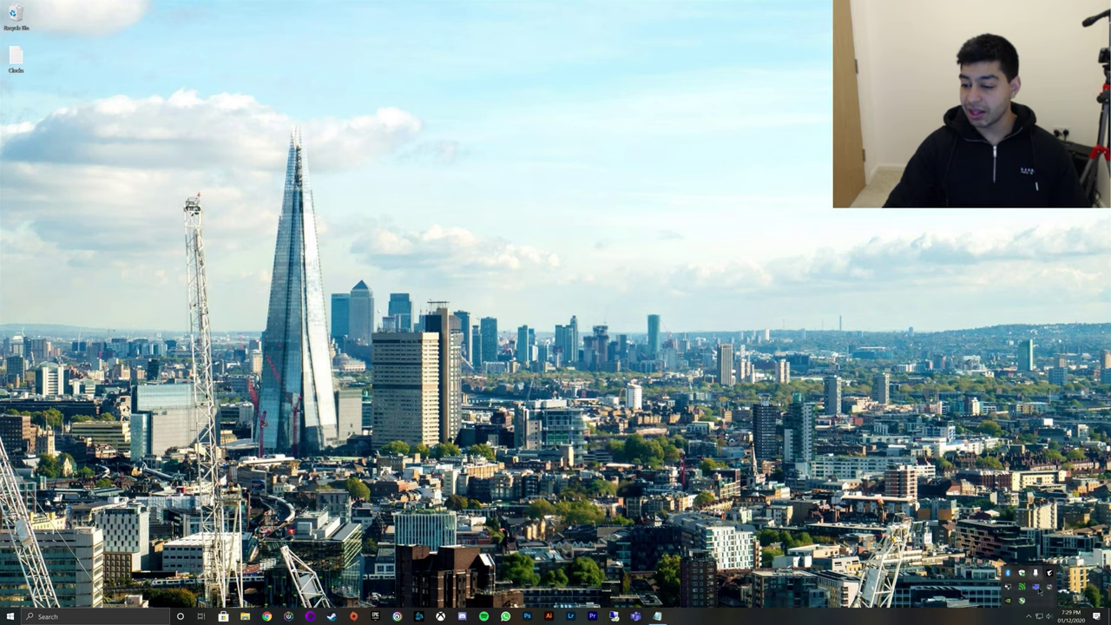
# Exit the background server utility and close one more background program from the hidden notification icons
pyautogui.click(1068, 593)
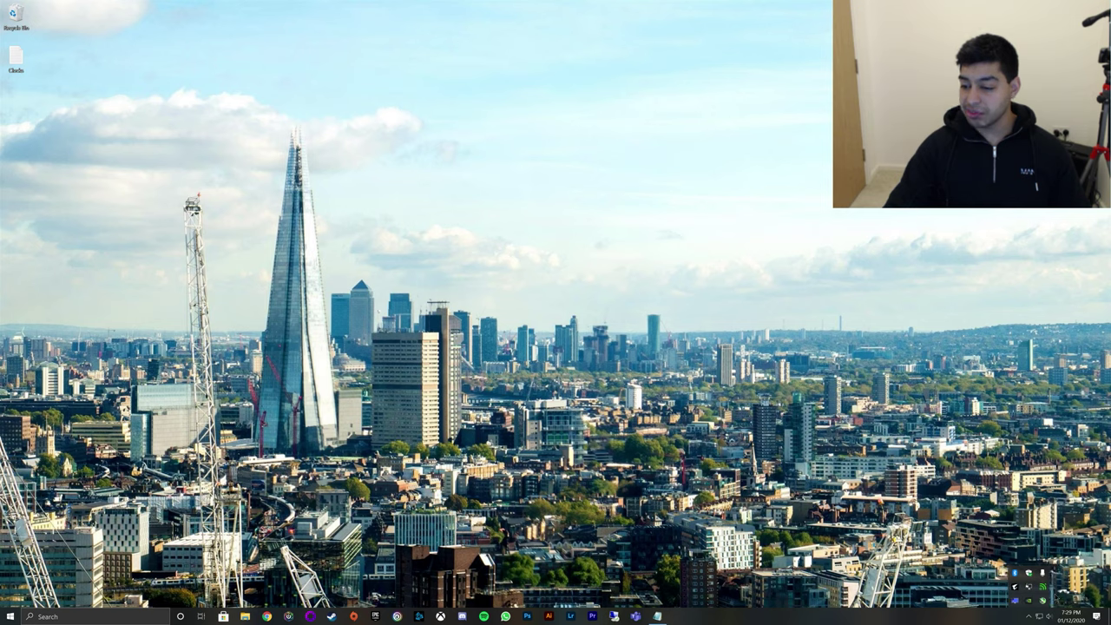
pyautogui.rightClick(1042, 591)
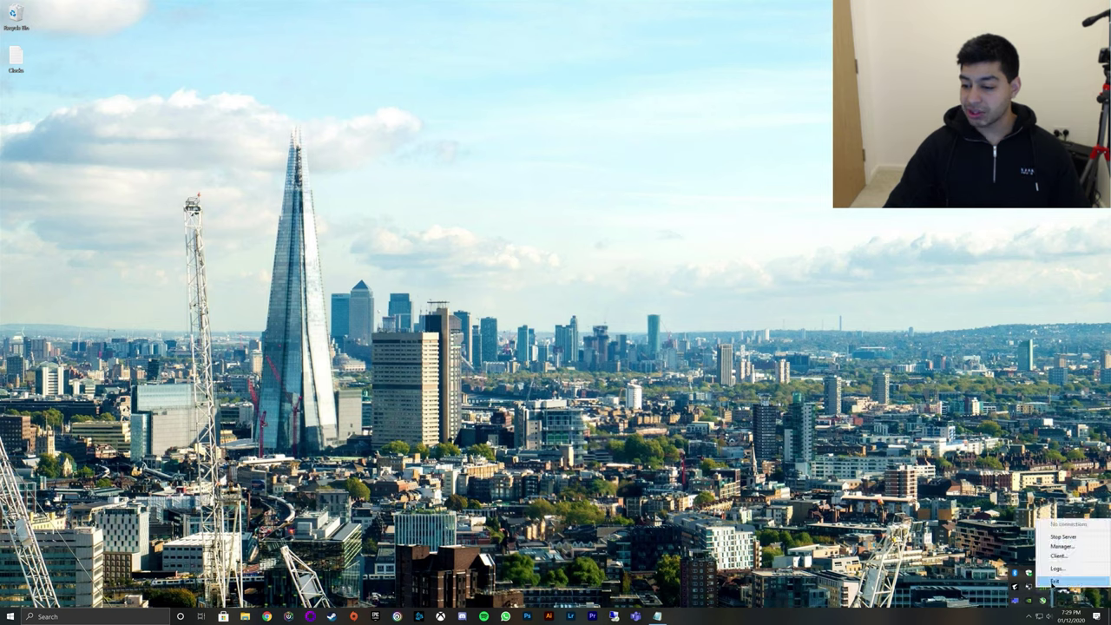
pyautogui.click(1053, 581)
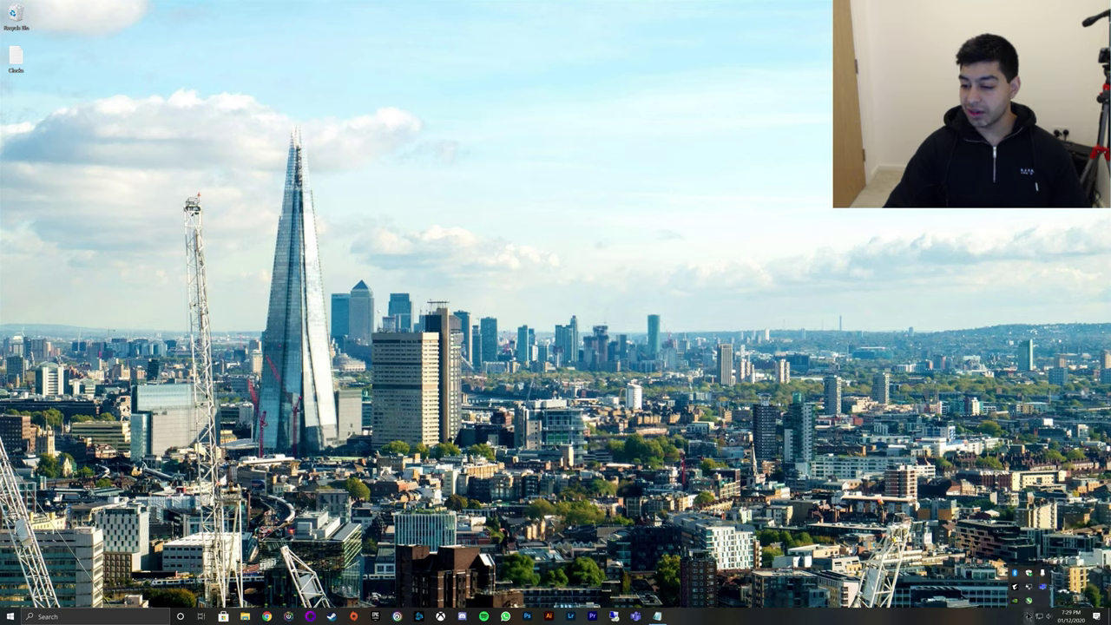
pyautogui.rightClick(1029, 587)
pyautogui.click(1003, 581)
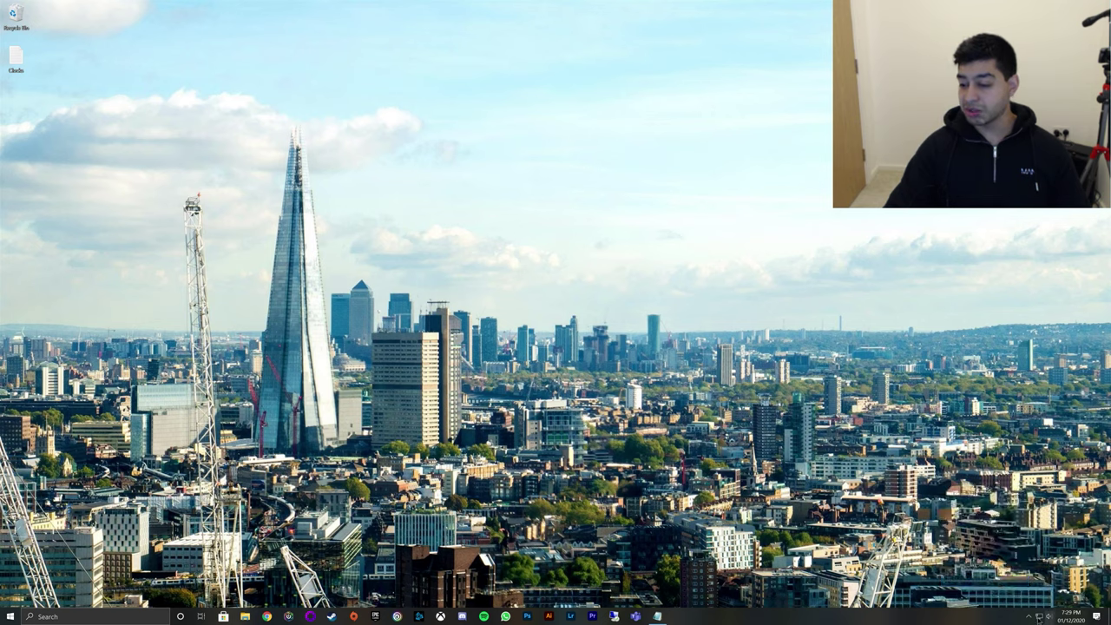
pyautogui.click(1028, 616)
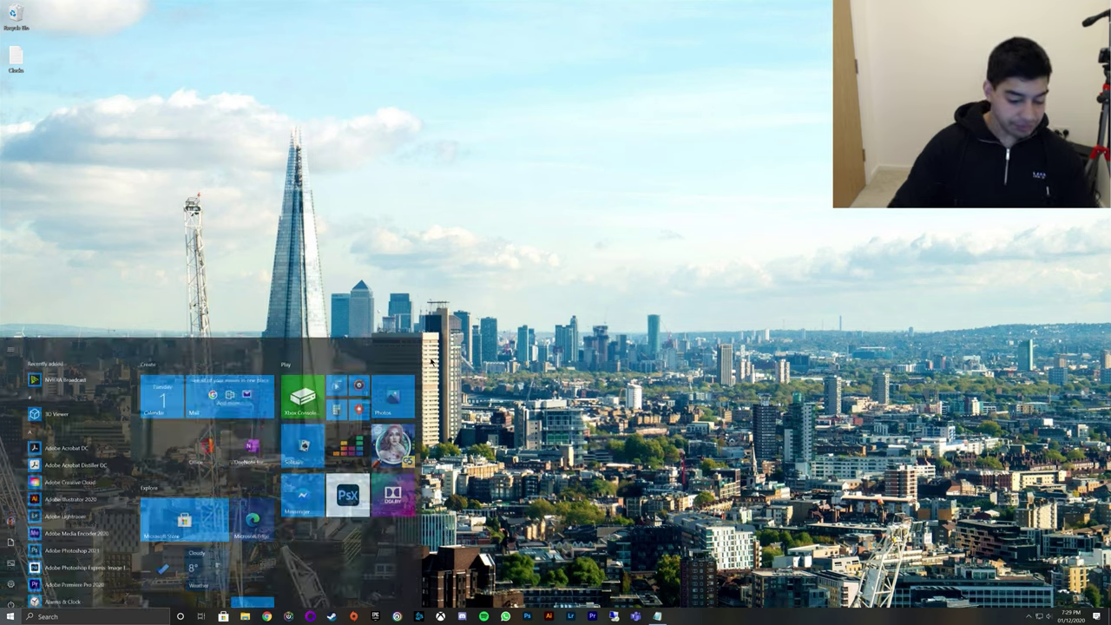
# Search for the power plan settings, check that the High performance plan is selected, and close the window
pyautogui.write('power')
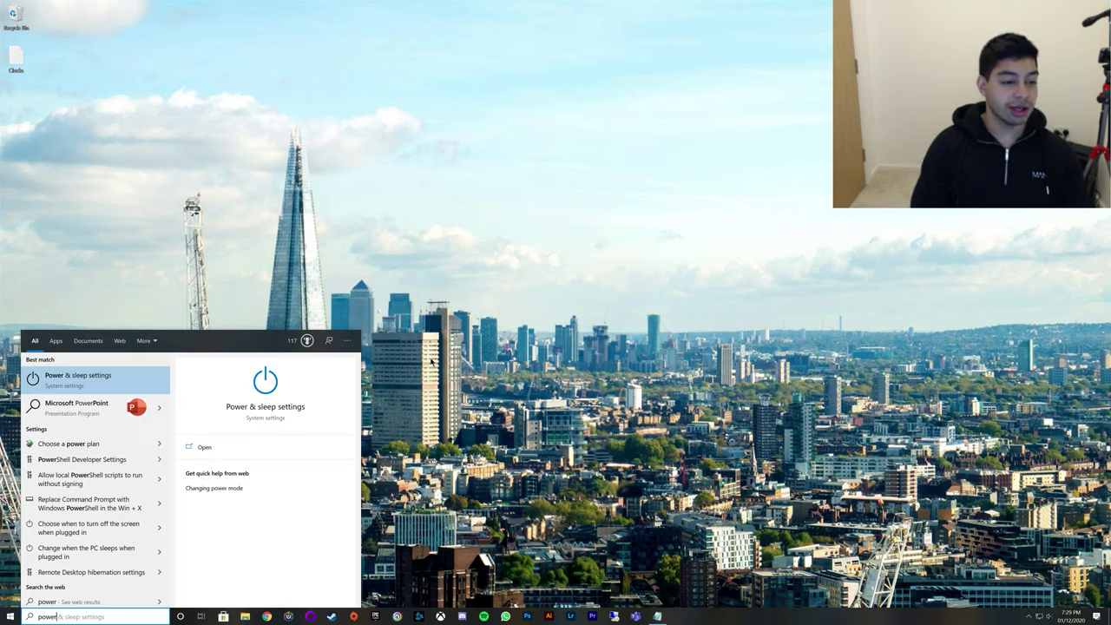
pyautogui.press('Down')
pyautogui.press('Down')
pyautogui.press('Return')
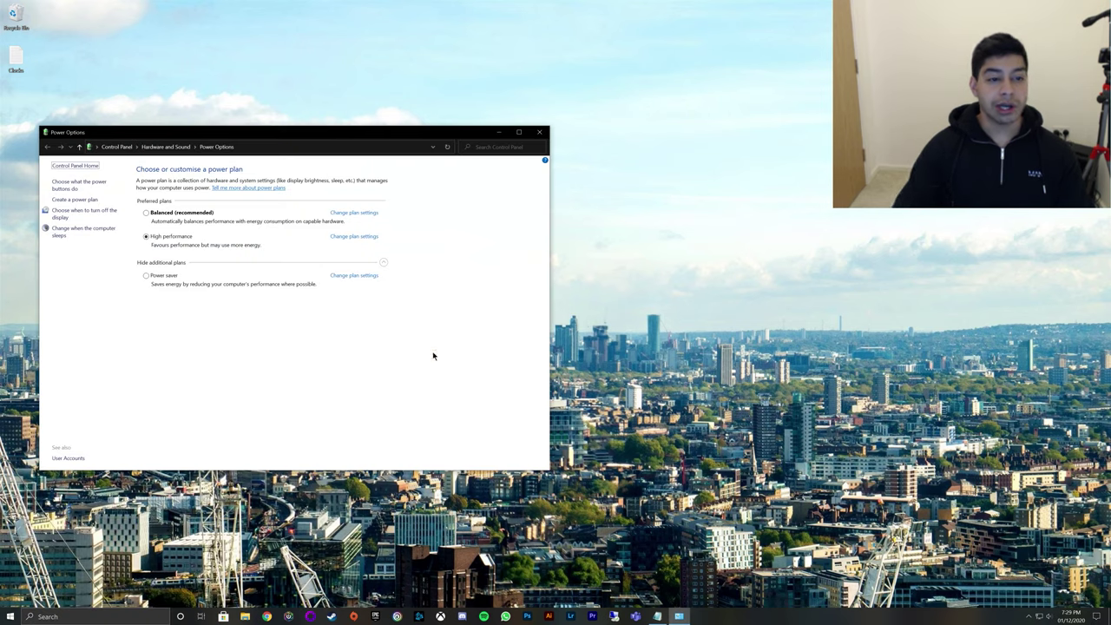
pyautogui.moveTo(253, 132); pyautogui.dragTo(407, 116)
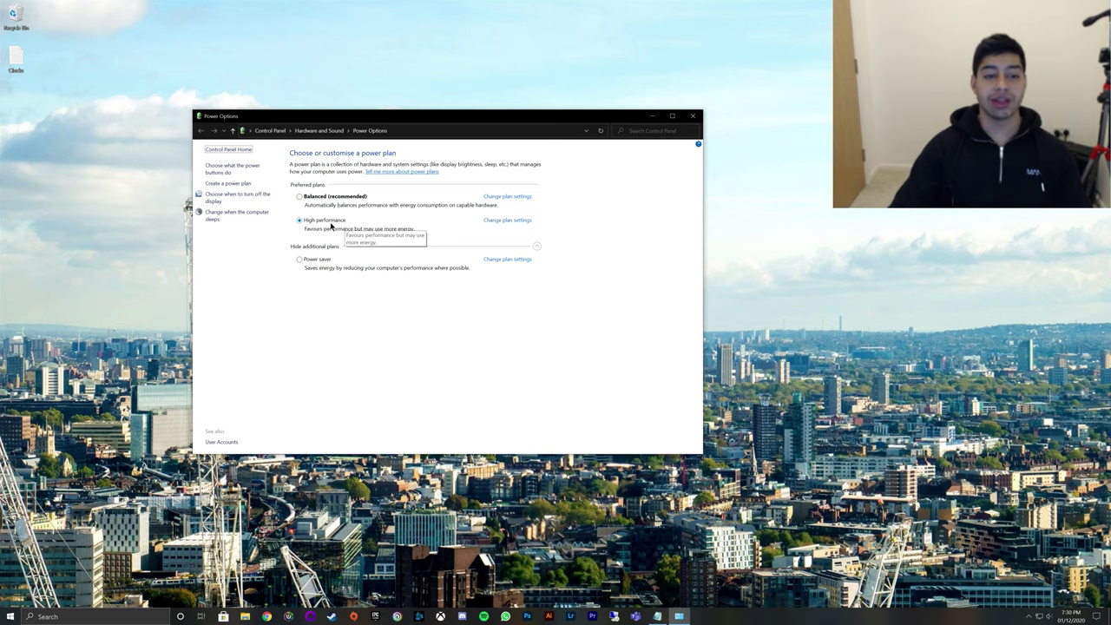
pyautogui.moveTo(398, 118); pyautogui.dragTo(400, 133)
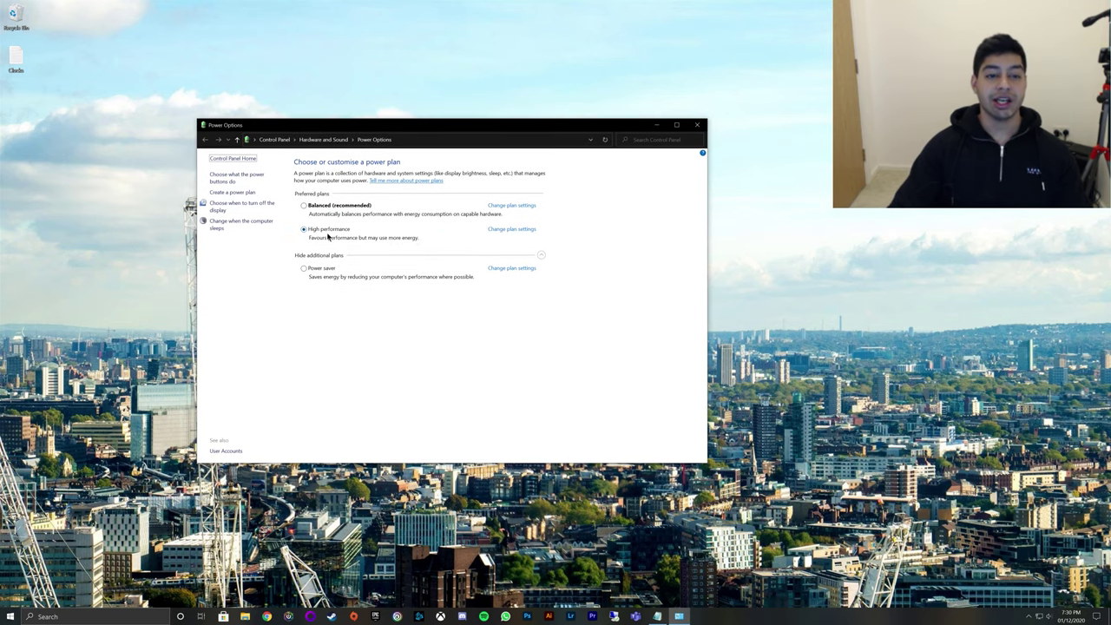
pyautogui.click(696, 124)
# Review the global 3D settings in NVIDIA Control Panel, including the power management mode
pyautogui.rightClick(465, 191)
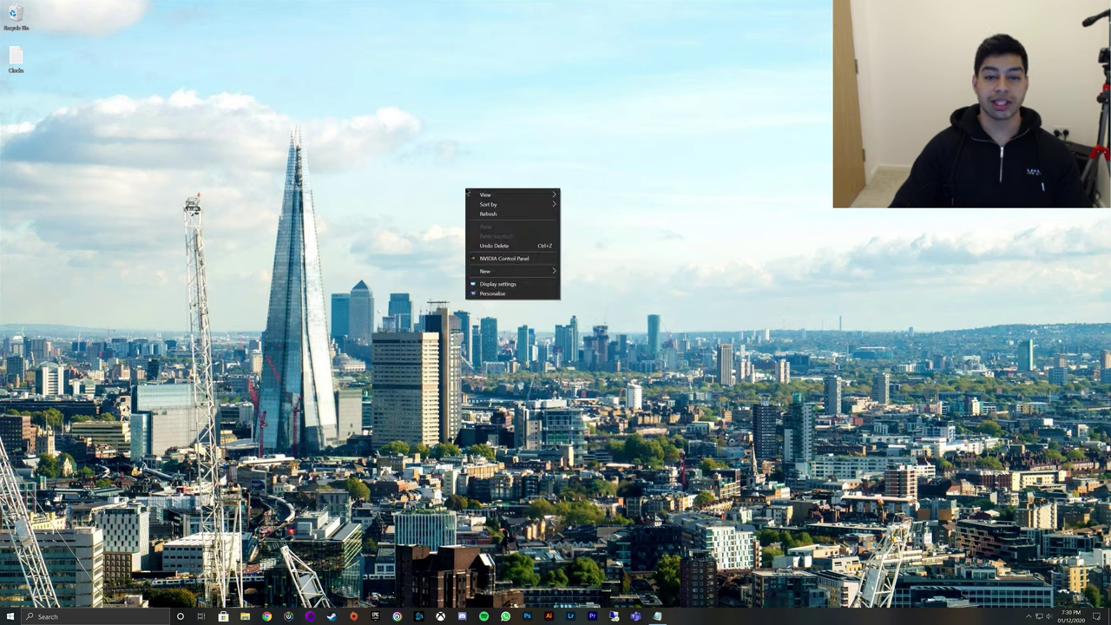
pyautogui.click(506, 259)
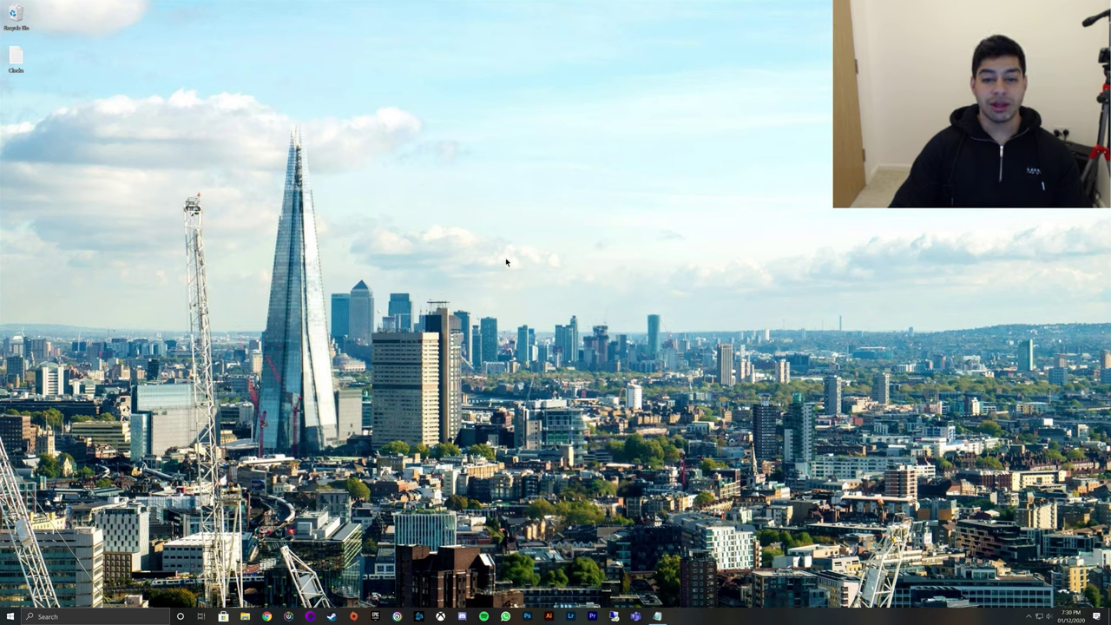
pyautogui.moveTo(727, 73); pyautogui.dragTo(292, 65)
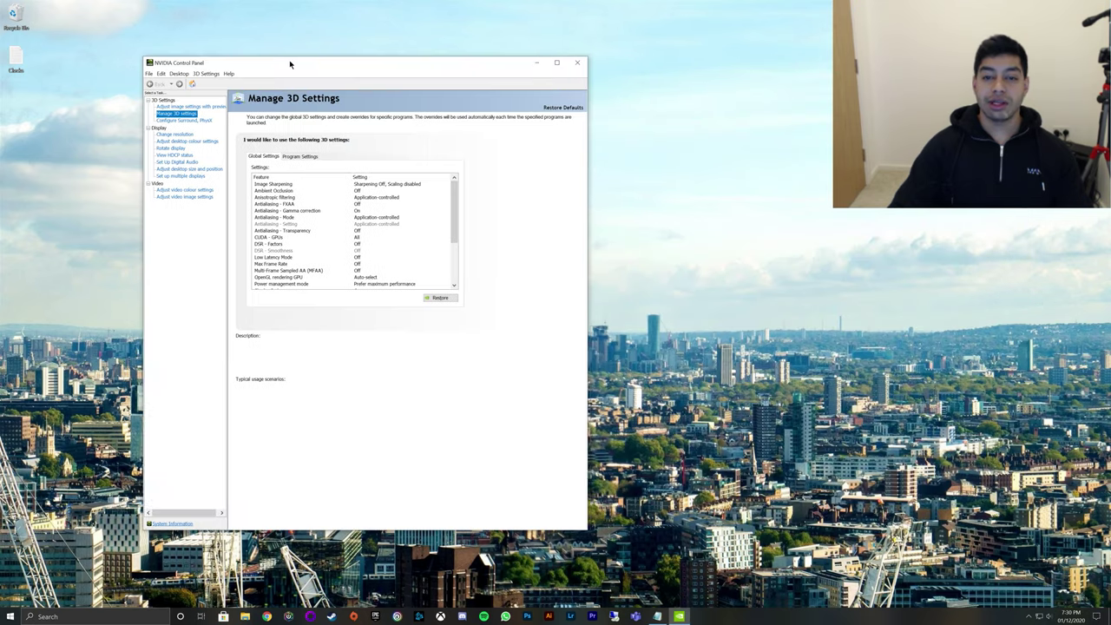
pyautogui.moveTo(457, 217); pyautogui.dragTo(456, 252)
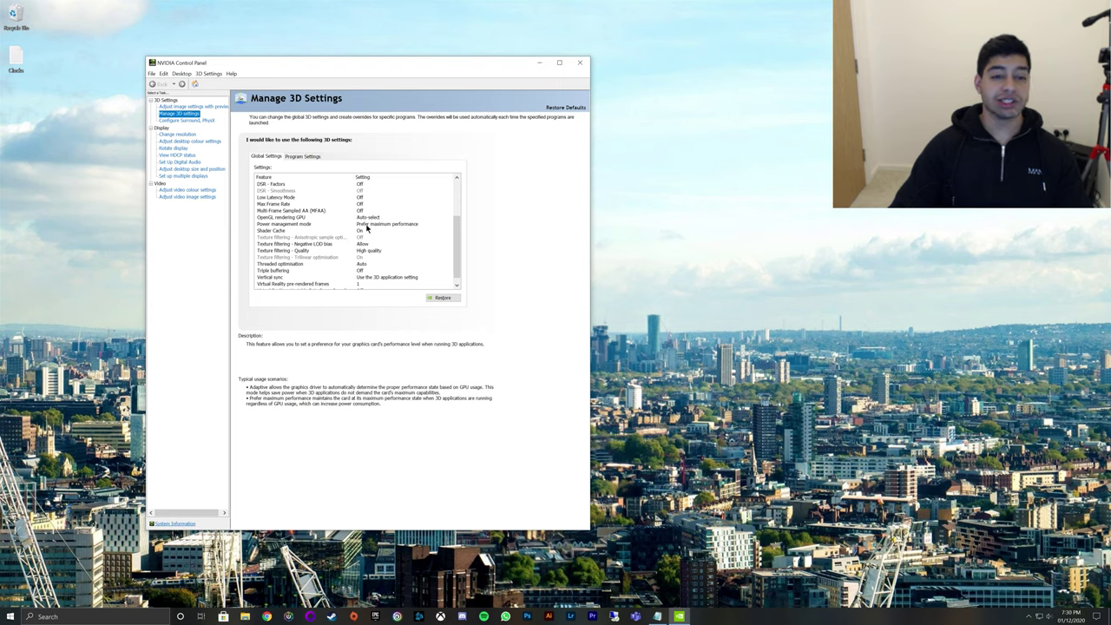
pyautogui.moveTo(400, 61); pyautogui.dragTo(423, 61)
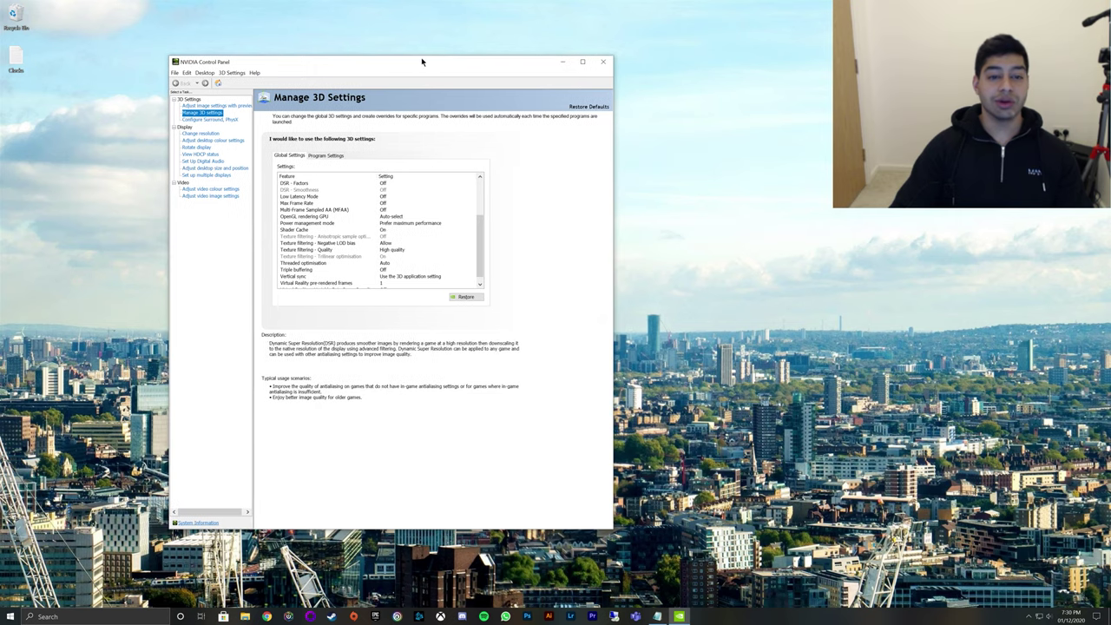
pyautogui.scroll(-1, 408, 224)
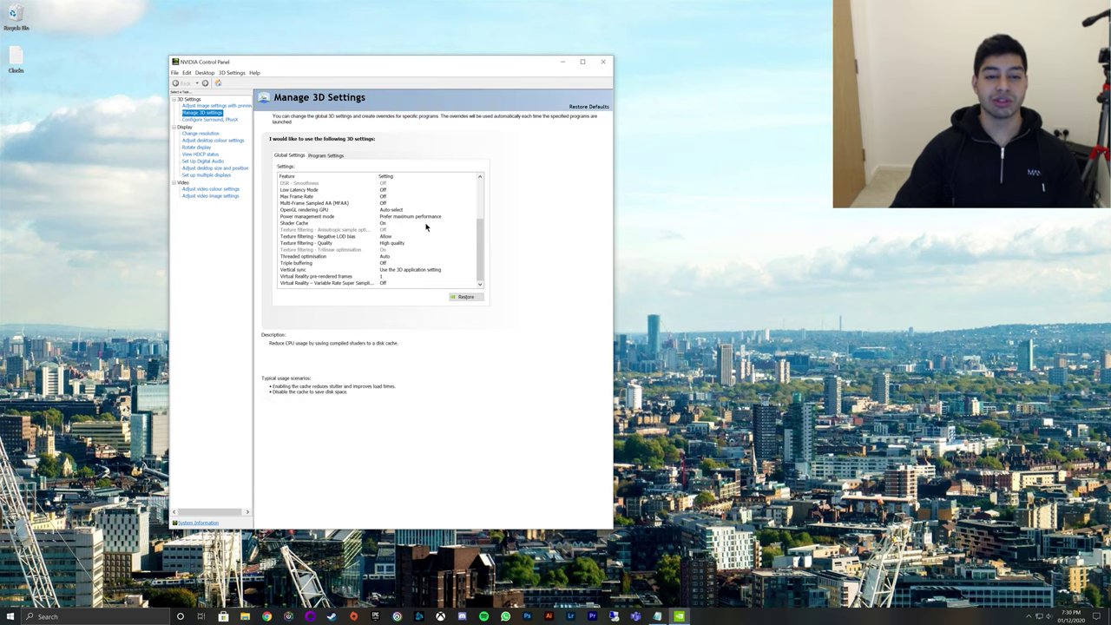
pyautogui.moveTo(483, 66); pyautogui.dragTo(530, 72)
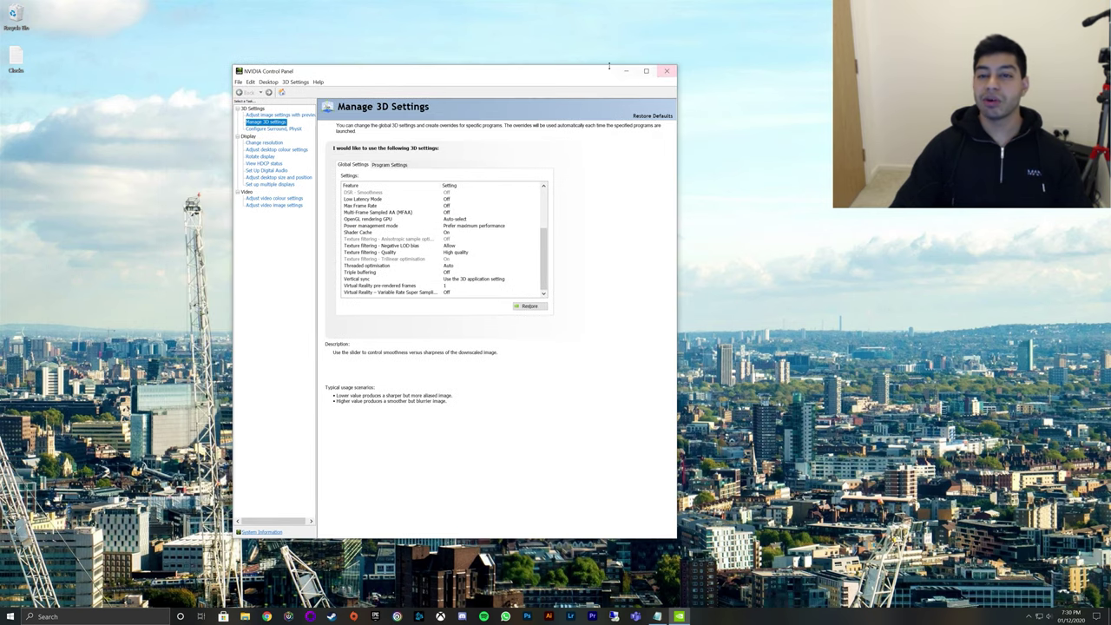
# Launch 3DMark from the Steam library using the third launch option and show its list of benchmarks
pyautogui.moveTo(610, 65); pyautogui.dragTo(609, 121)
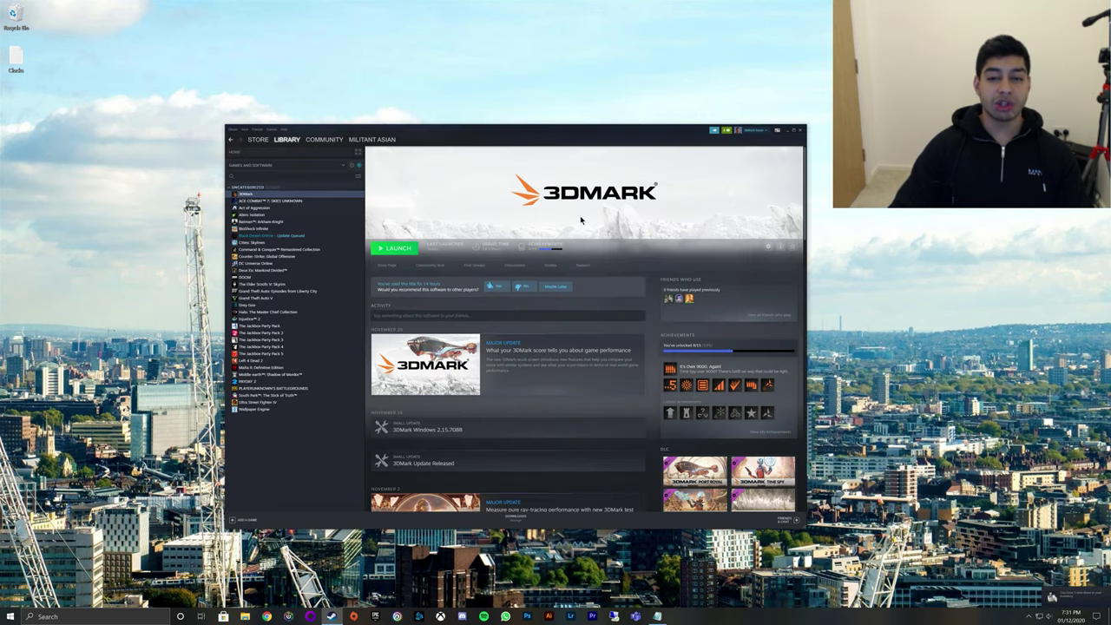
pyautogui.click(399, 249)
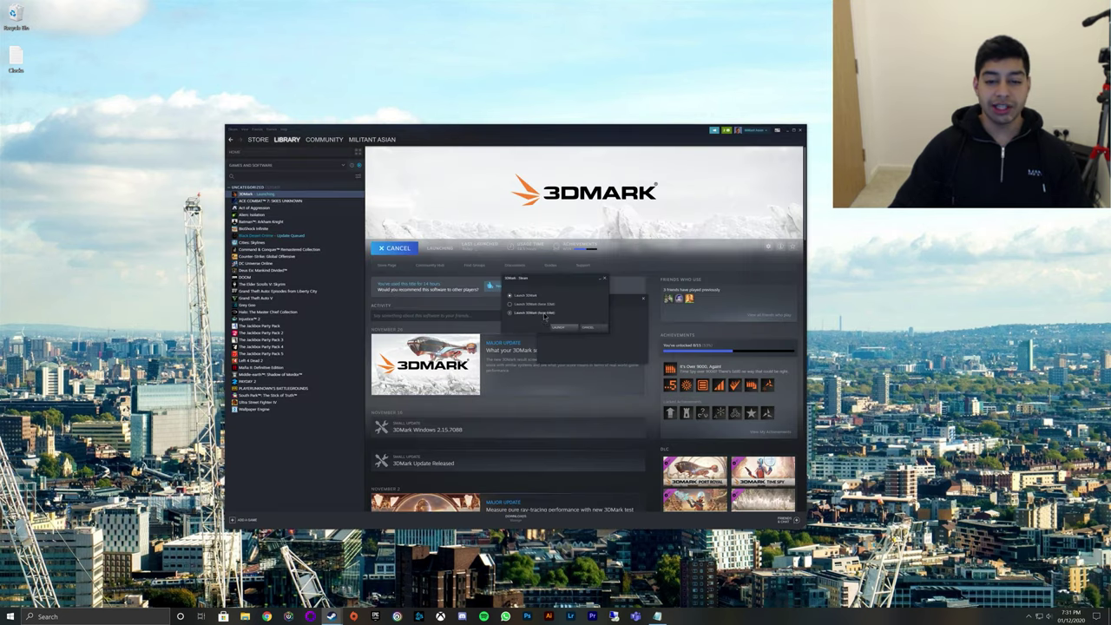
pyautogui.click(545, 315)
pyautogui.click(569, 328)
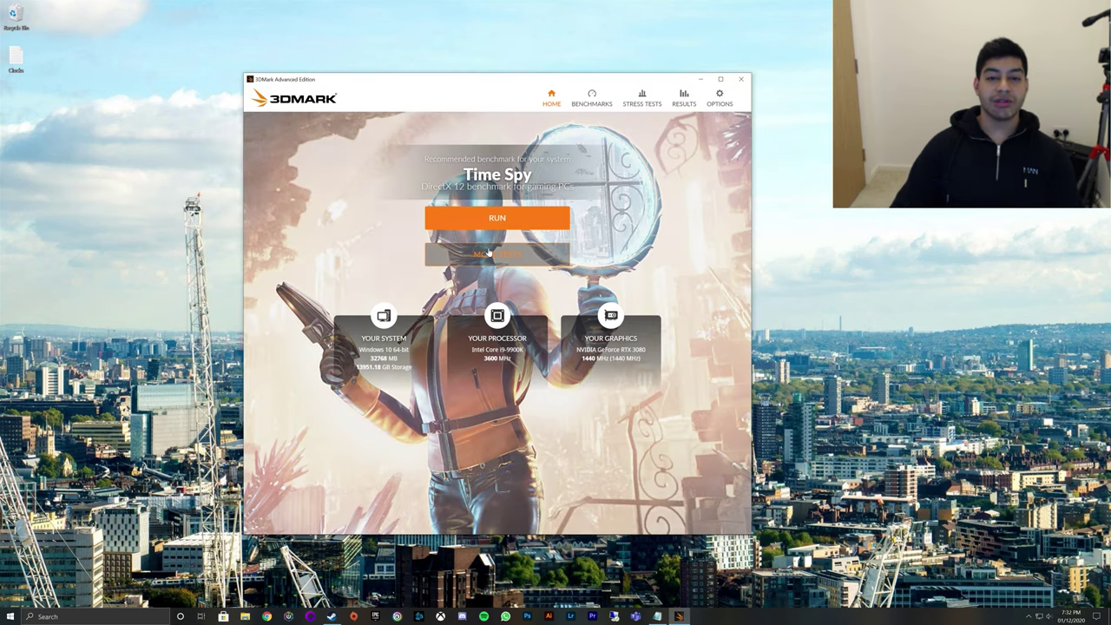
pyautogui.click(592, 98)
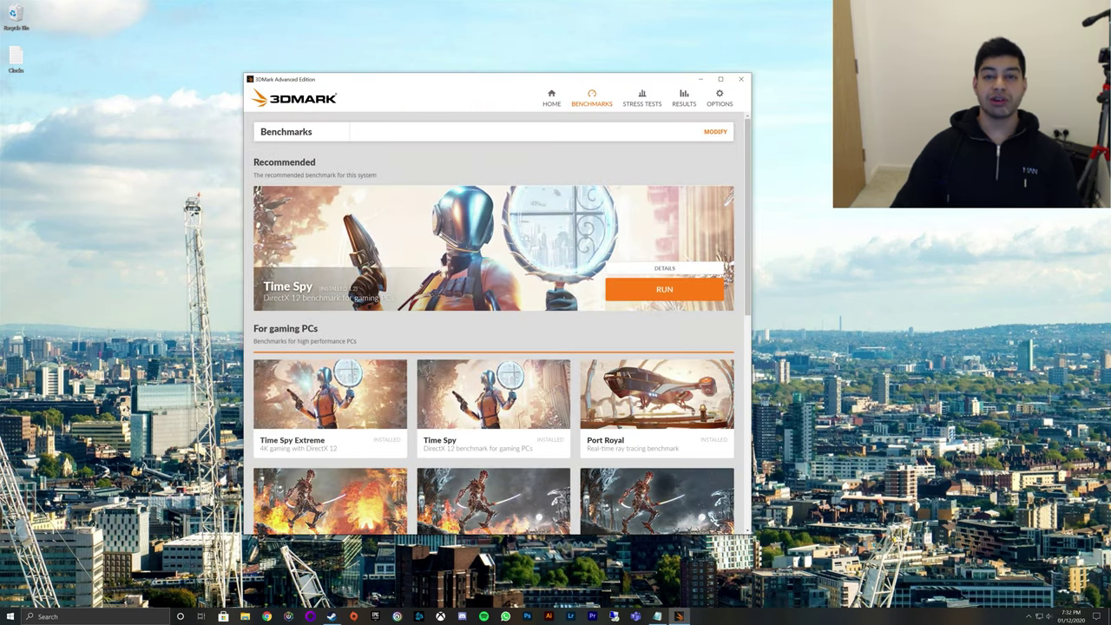
pyautogui.moveTo(580, 78); pyautogui.dragTo(587, 70)
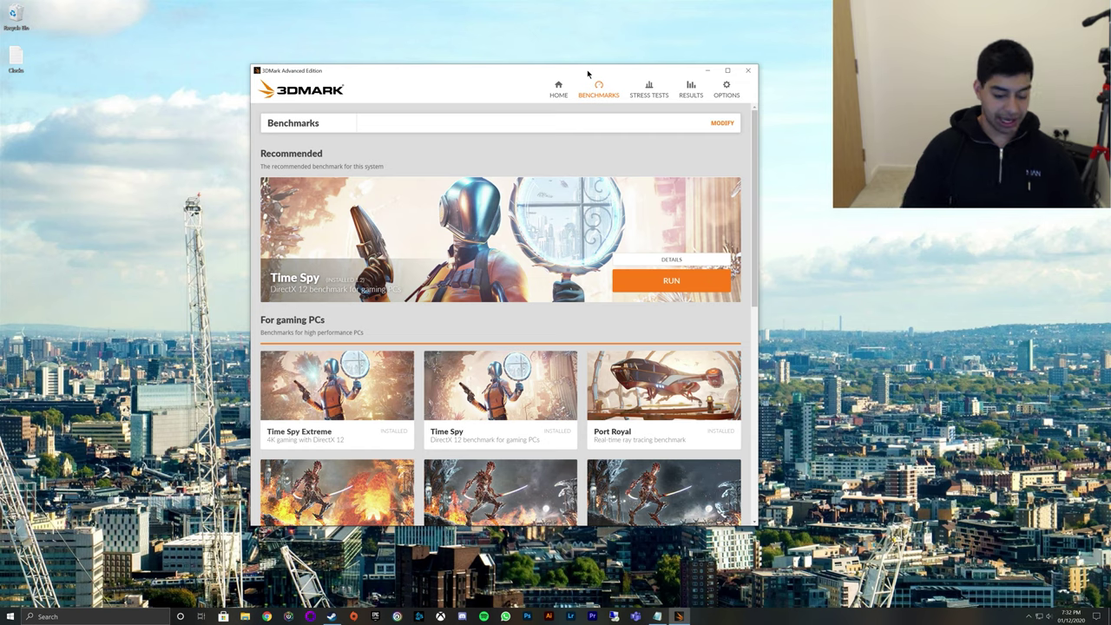
# Open MSI Afterburner and place its window beside the 3DMark window
pyautogui.press('super')
pyautogui.write('msi')
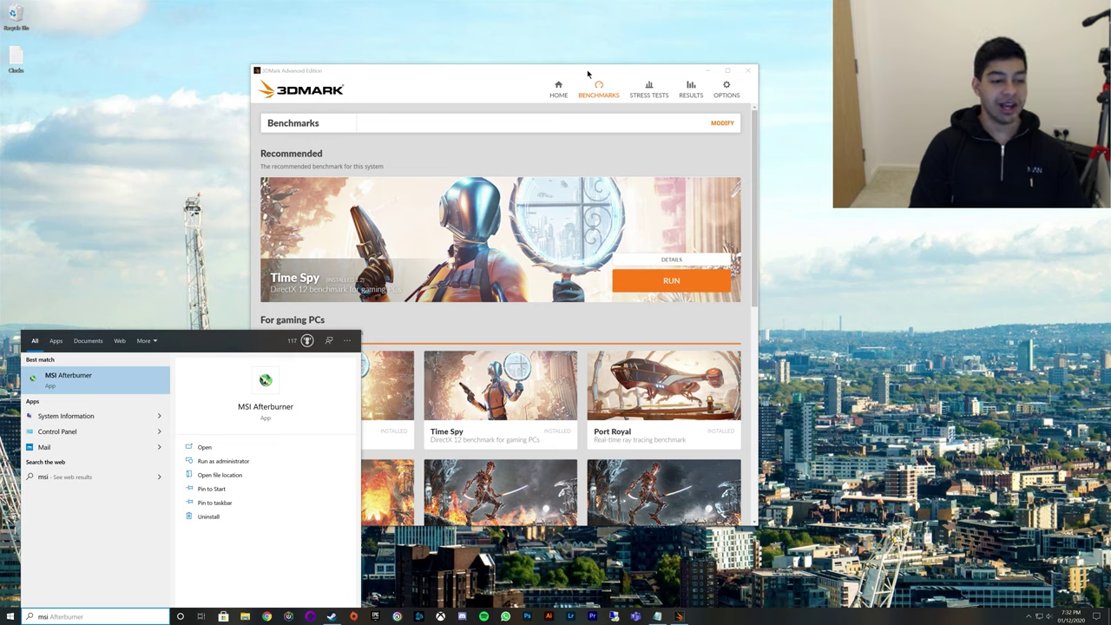
pyautogui.press('Return')
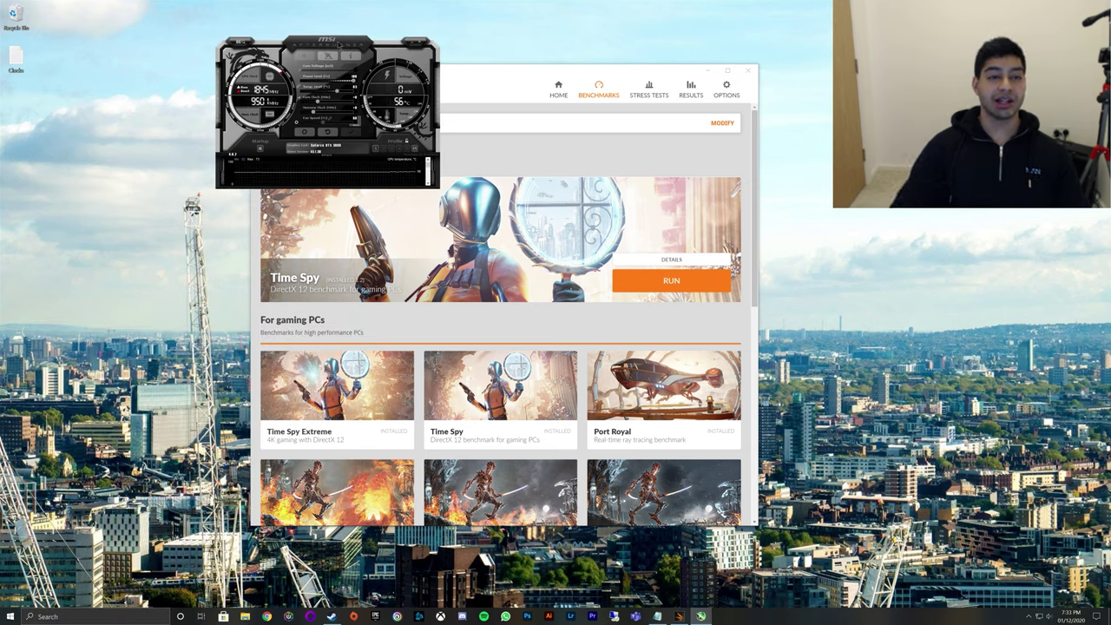
pyautogui.moveTo(322, 40); pyautogui.dragTo(186, 148)
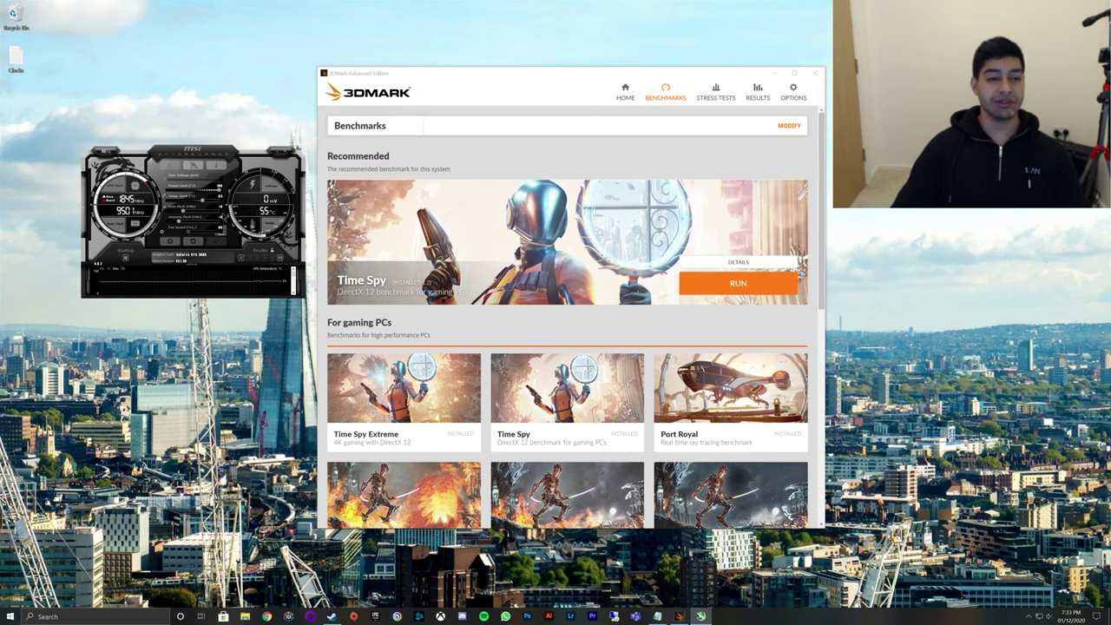
pyautogui.moveTo(193, 156); pyautogui.dragTo(187, 198)
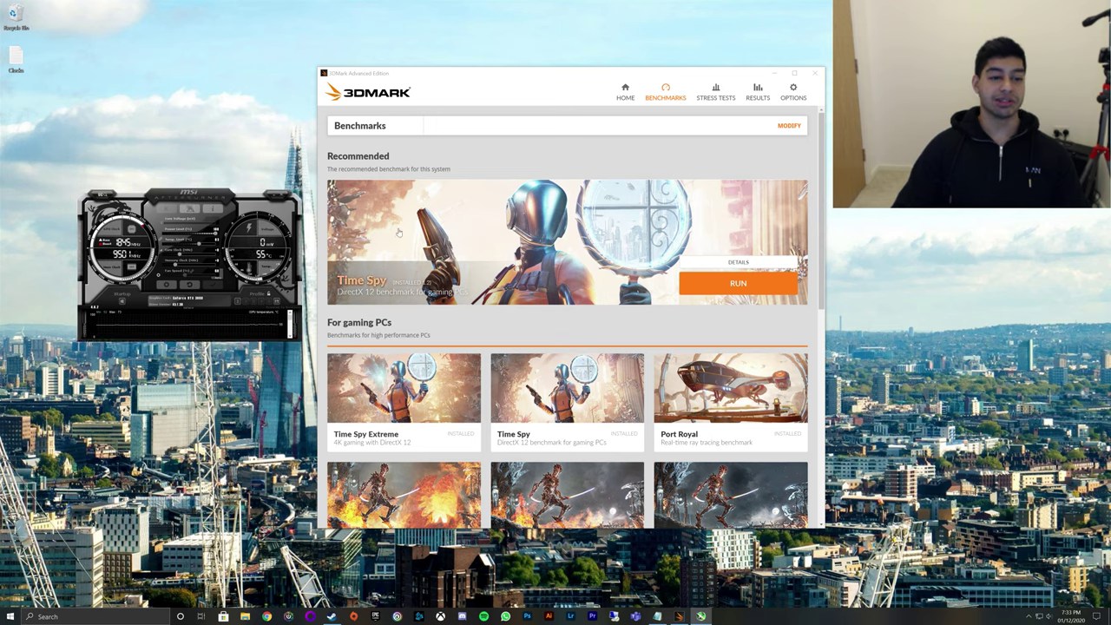
pyautogui.moveTo(194, 198); pyautogui.dragTo(198, 200)
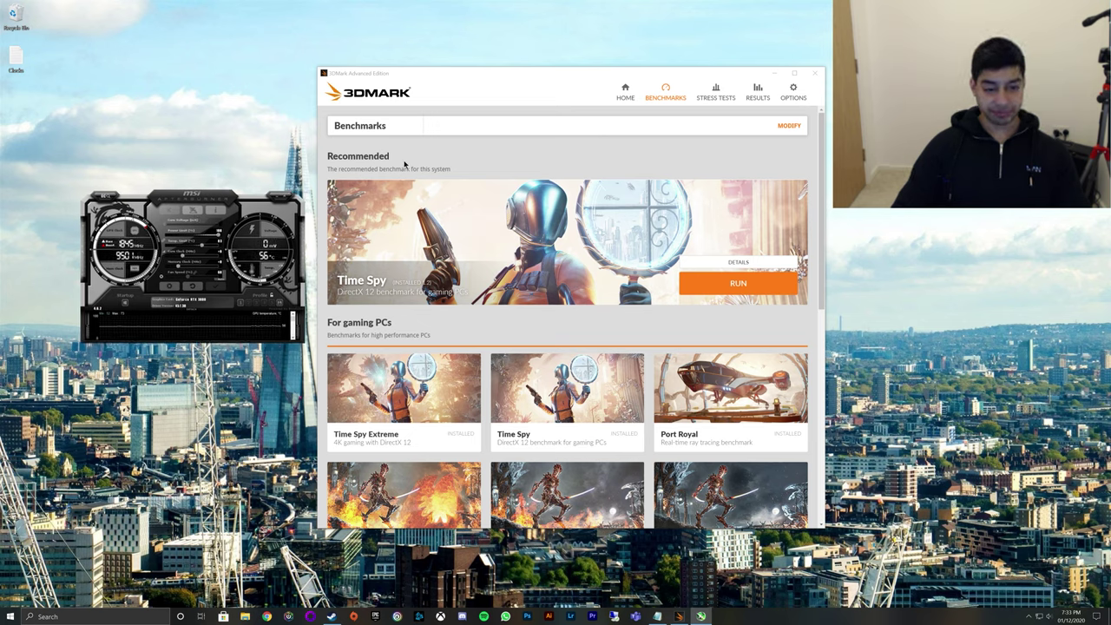
pyautogui.moveTo(171, 203); pyautogui.dragTo(187, 181)
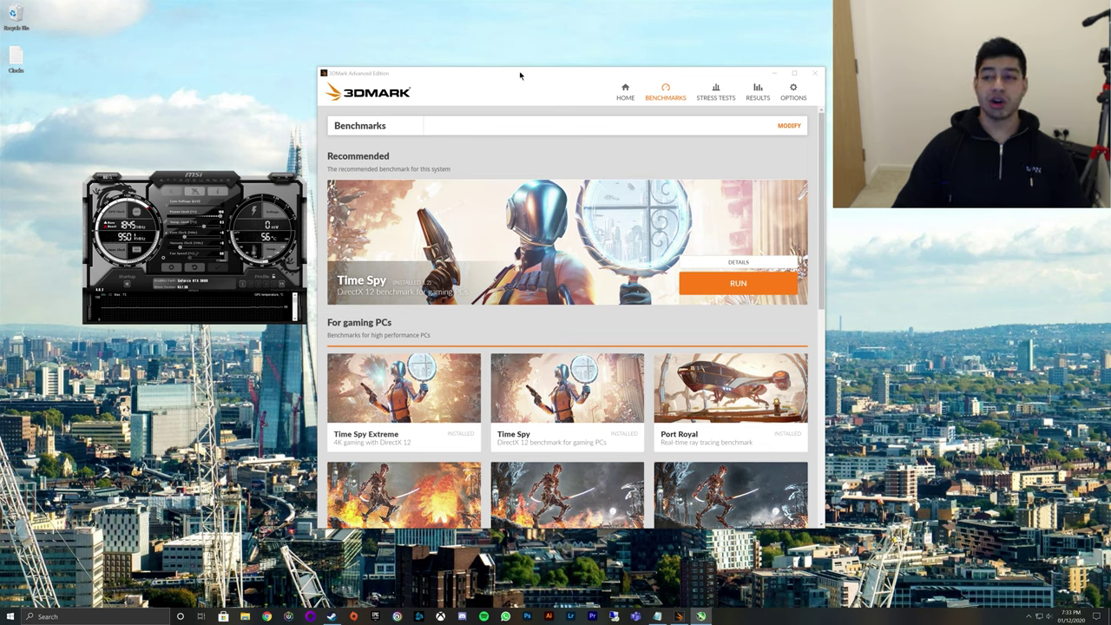
pyautogui.moveTo(204, 189); pyautogui.dragTo(207, 193)
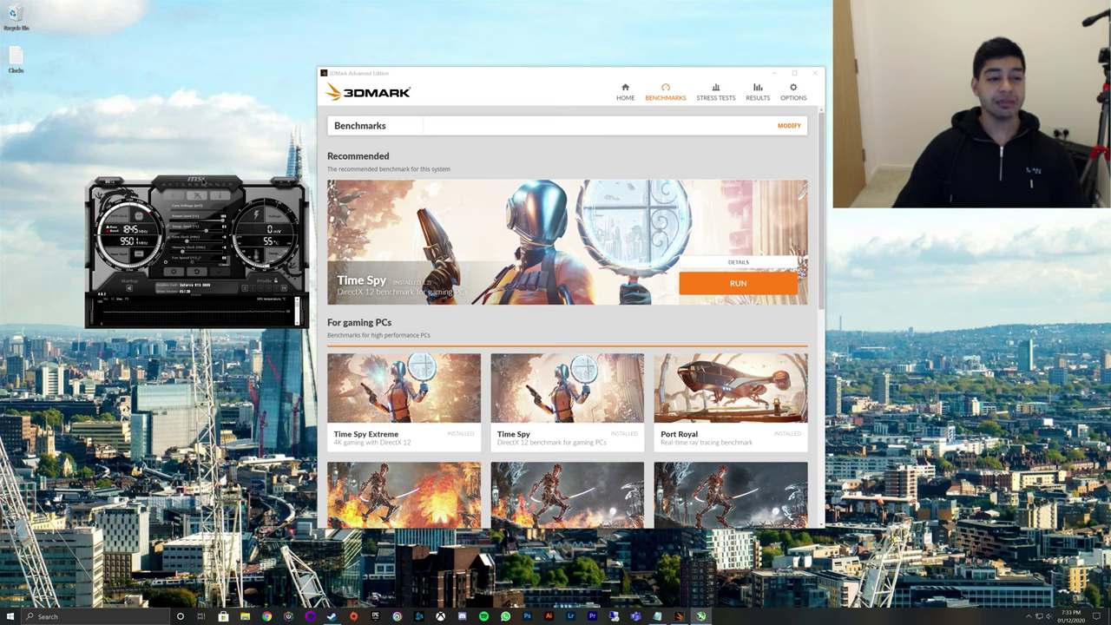
pyautogui.moveTo(202, 182); pyautogui.dragTo(202, 171)
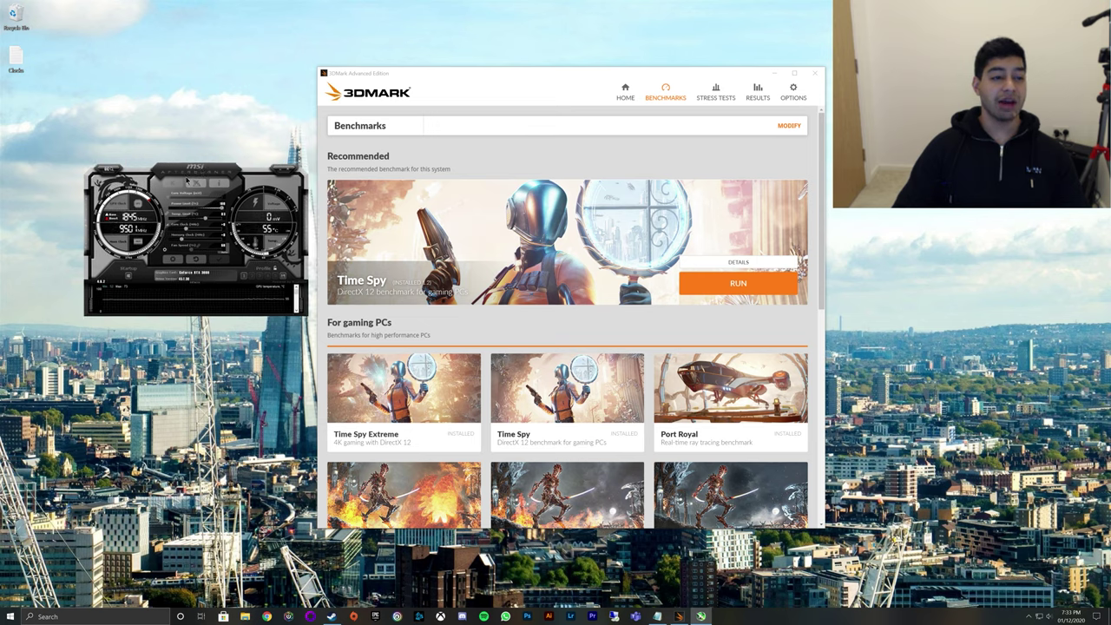
pyautogui.moveTo(201, 173); pyautogui.dragTo(194, 170)
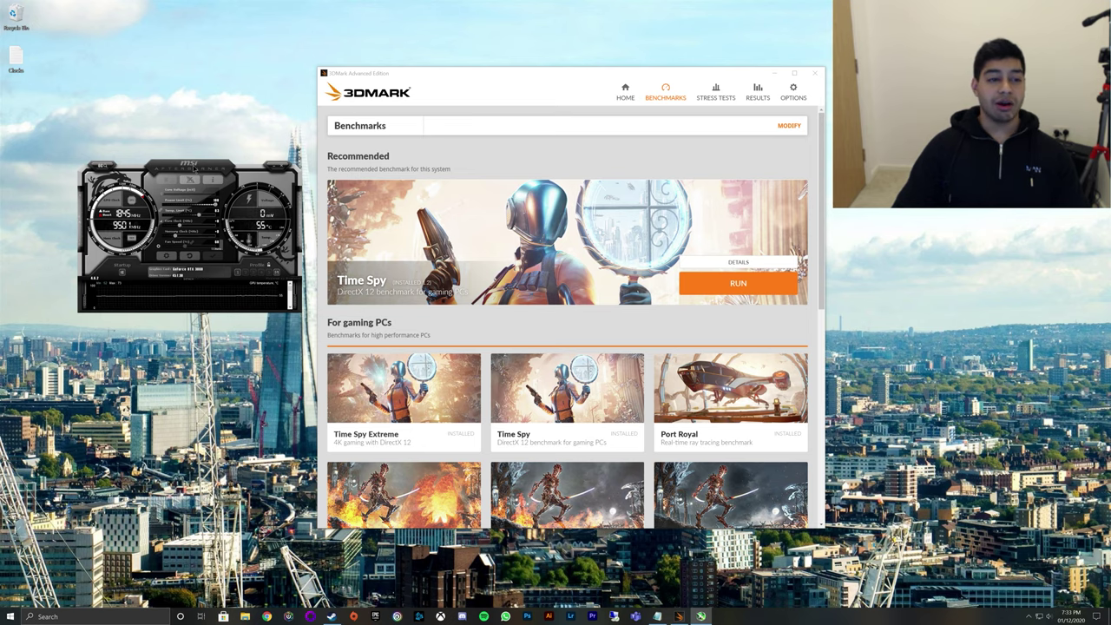
# Run the Port Royal benchmark in 3DMark as a windowed custom run at 2560 × 1440
pyautogui.moveTo(595, 67); pyautogui.dragTo(584, 61)
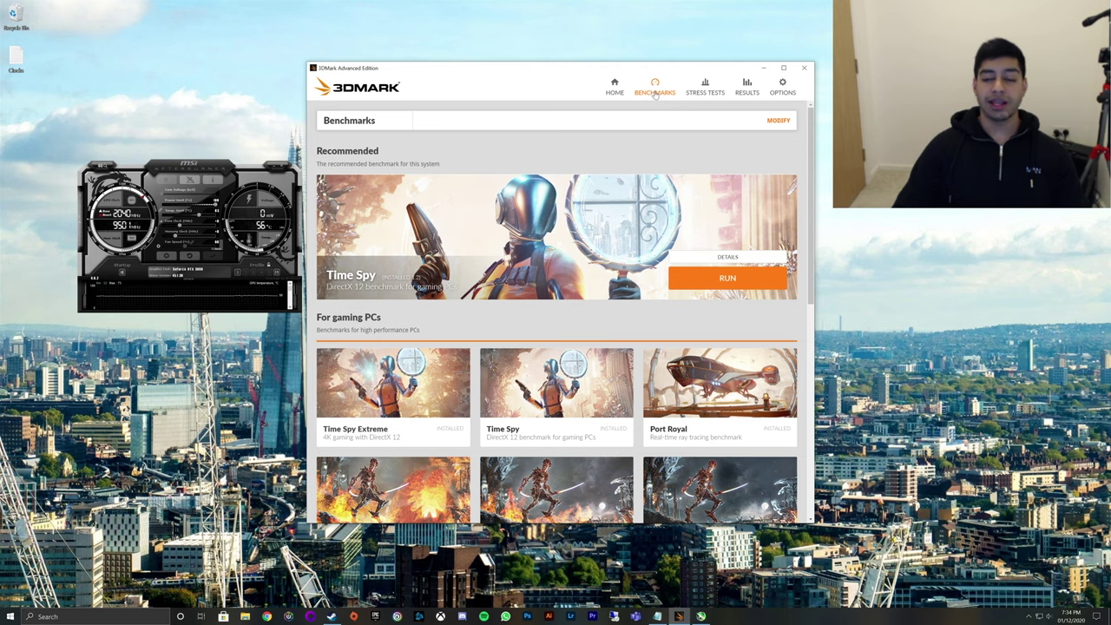
pyautogui.click(742, 382)
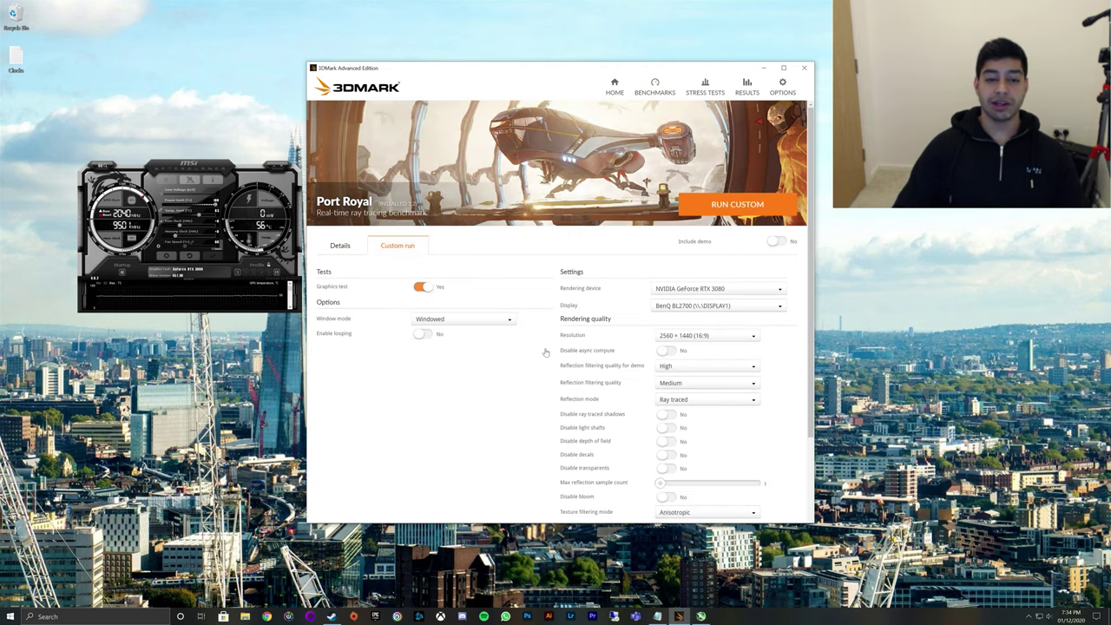
pyautogui.click(736, 209)
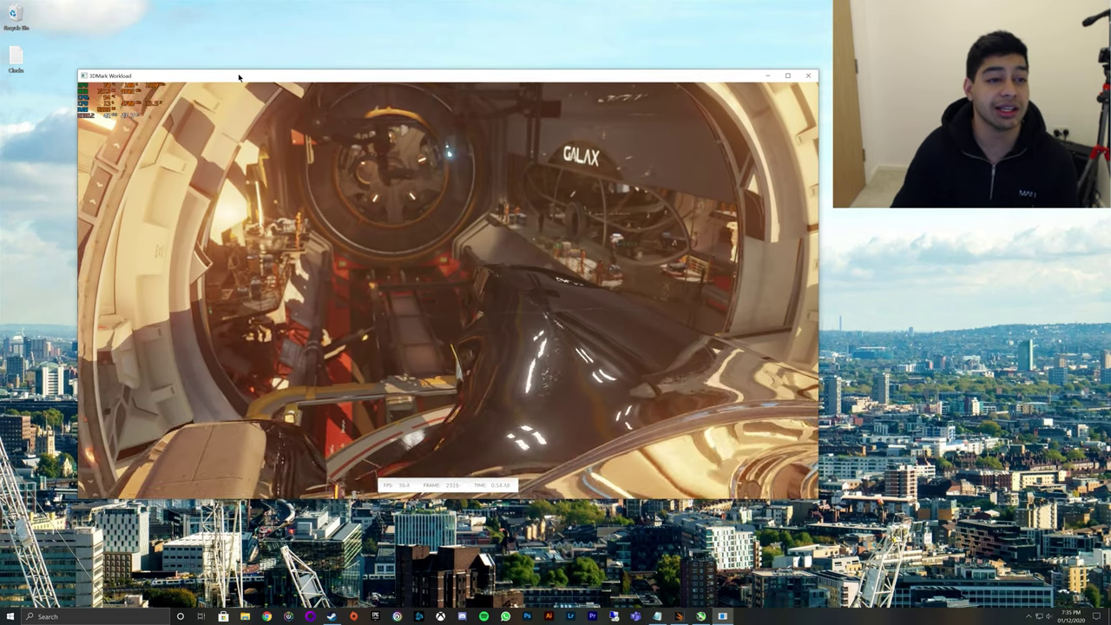
pyautogui.moveTo(246, 78); pyautogui.dragTo(246, 81)
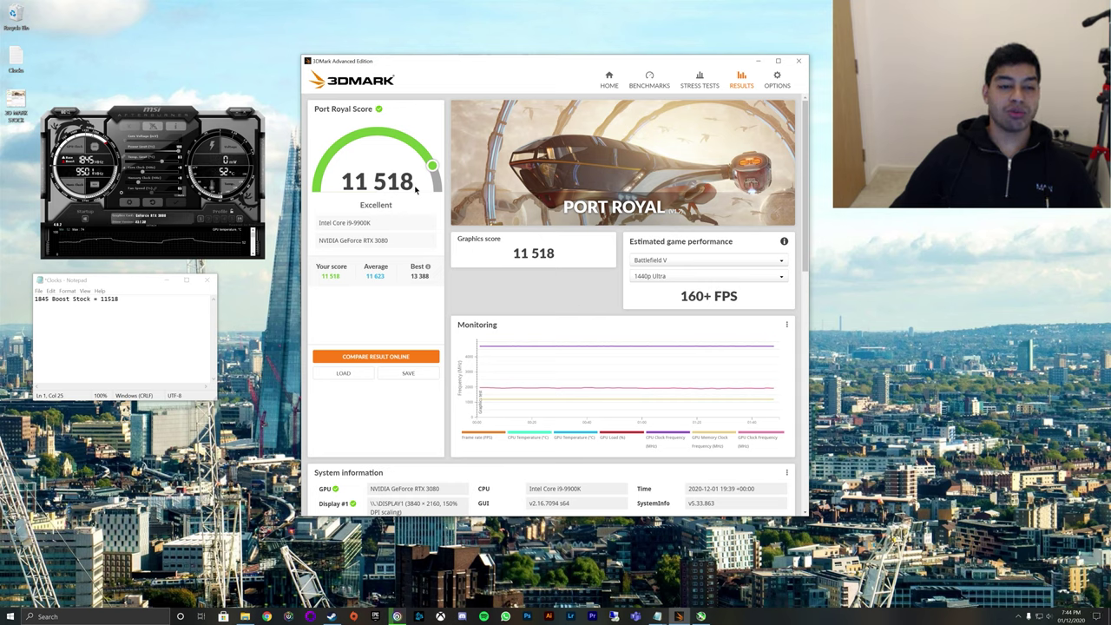
# Save the Clocks note containing the stock Port Royal score
pyautogui.click(123, 306)
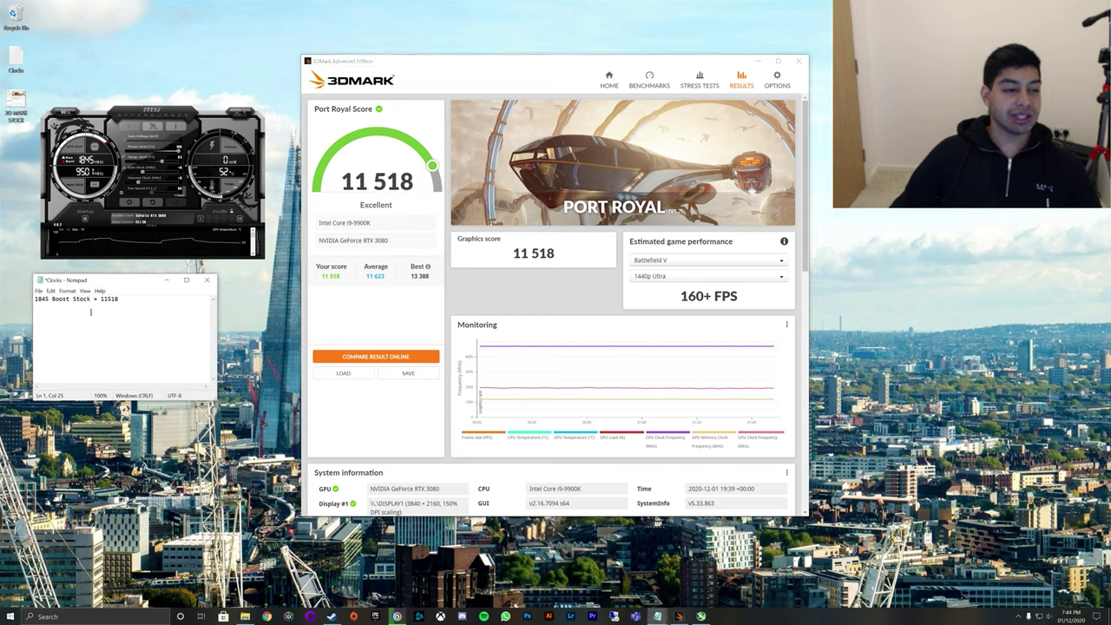
pyautogui.click(38, 291)
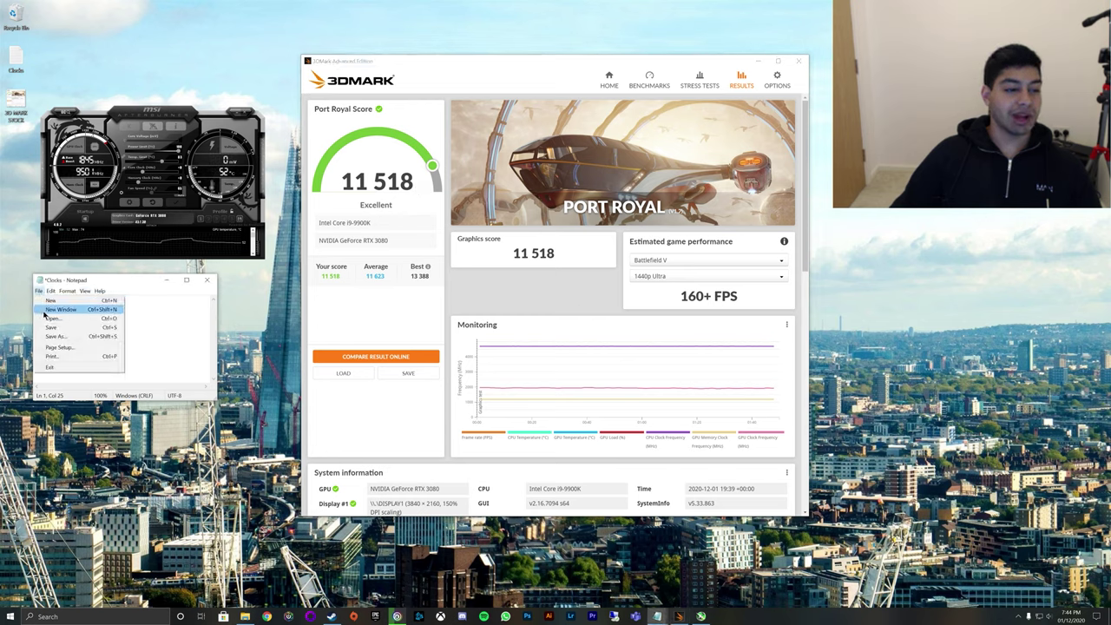
pyautogui.click(53, 328)
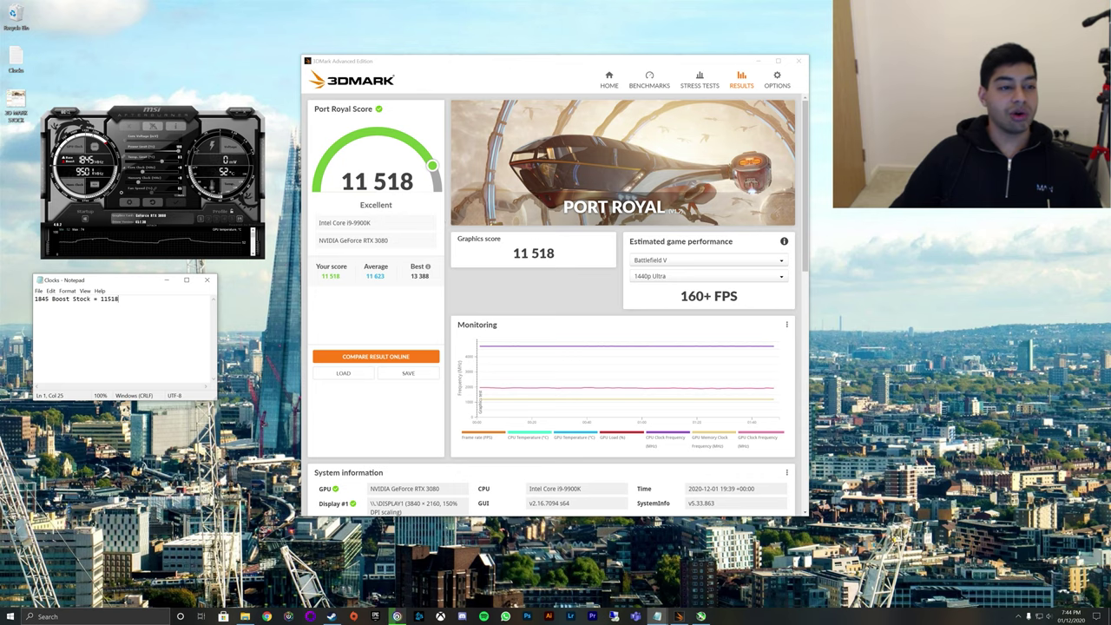
pyautogui.moveTo(162, 116); pyautogui.dragTo(152, 121)
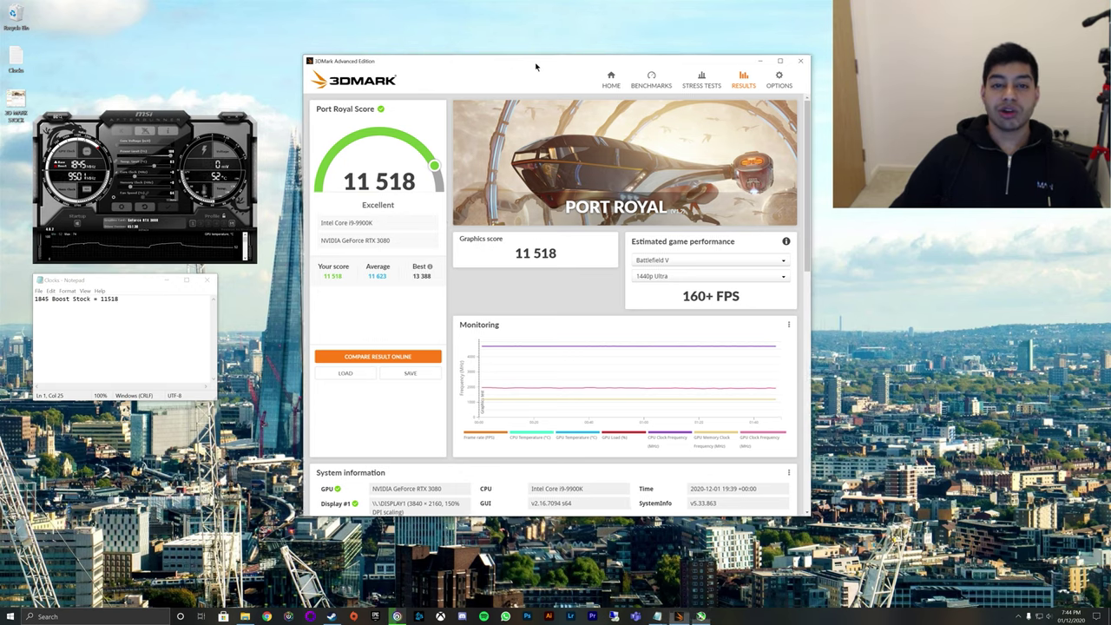
pyautogui.moveTo(535, 61); pyautogui.dragTo(530, 69)
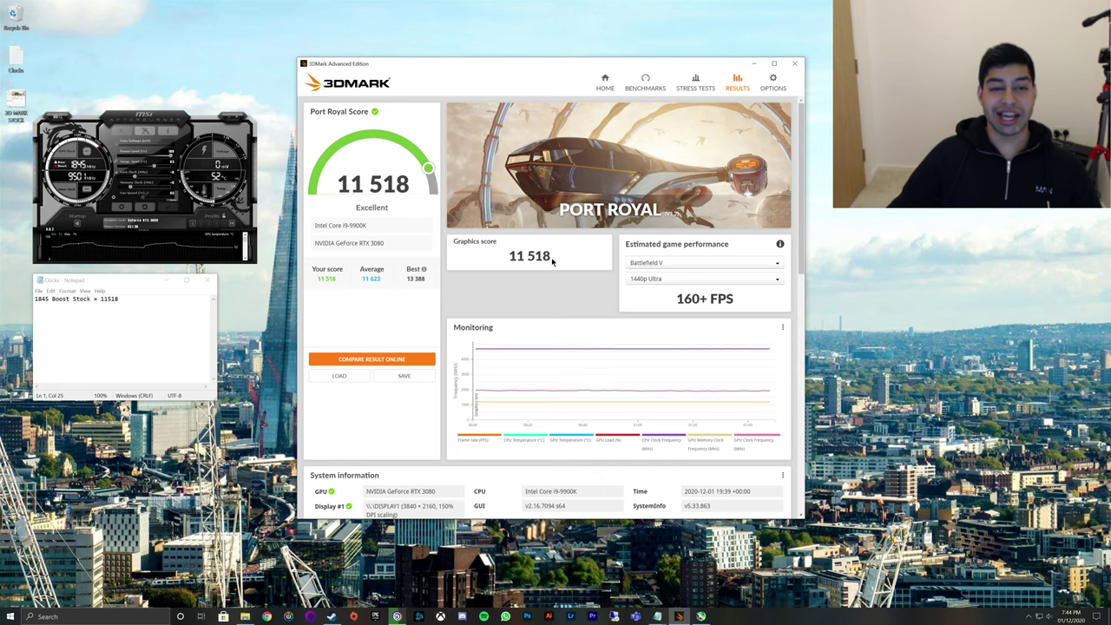
pyautogui.moveTo(511, 69); pyautogui.dragTo(511, 62)
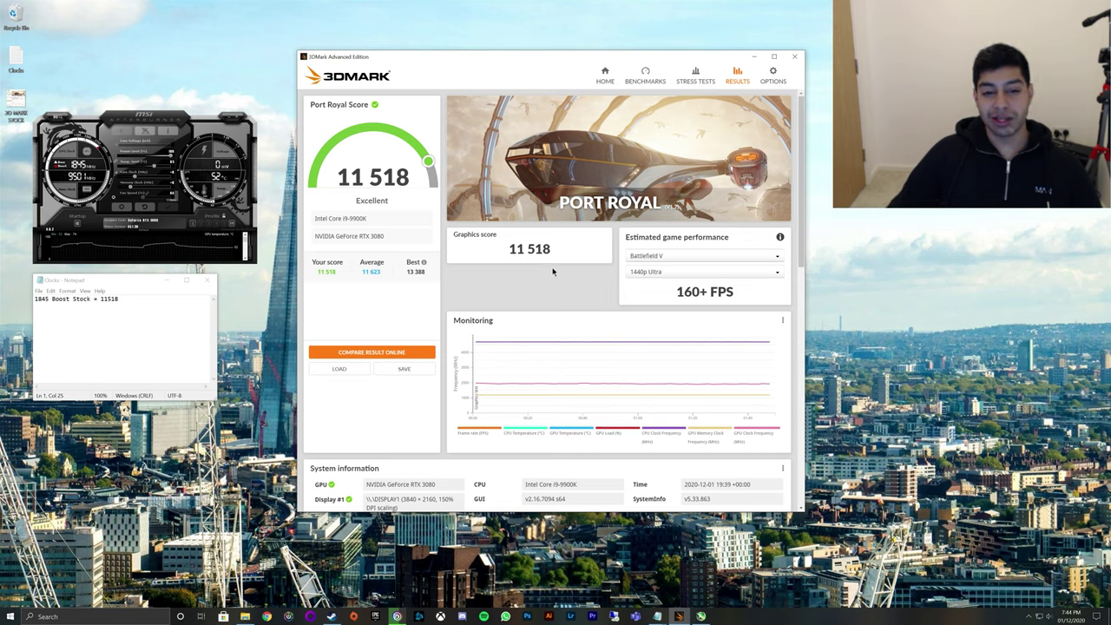
pyautogui.click(154, 318)
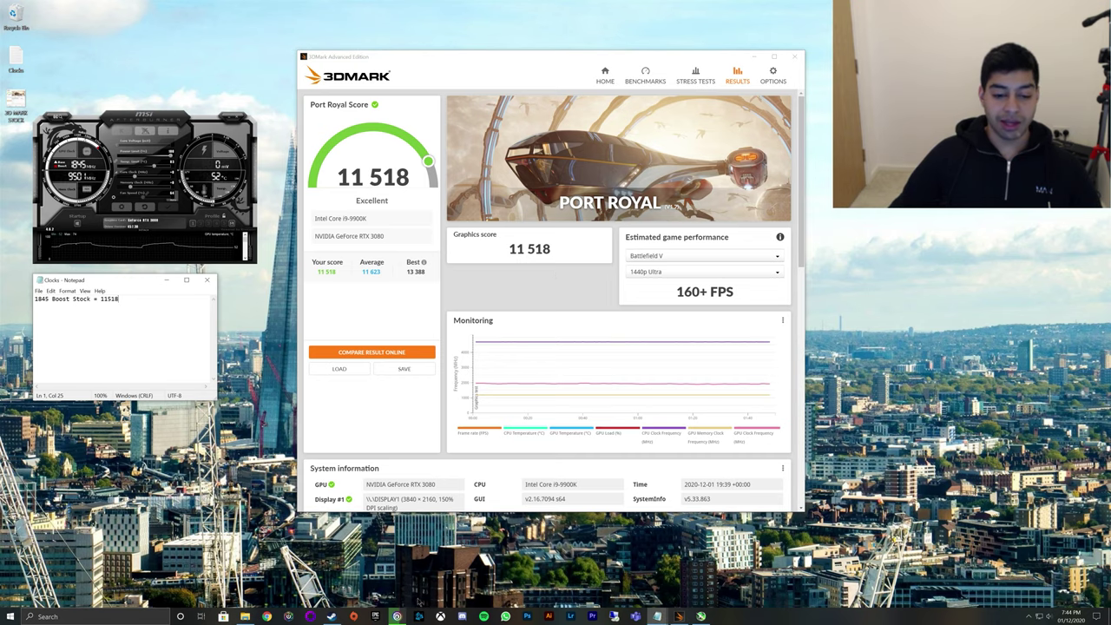
# Switch to Ubisoft Connect, move its window clear of the desktop's edge, and show the games library
pyautogui.click(397, 616)
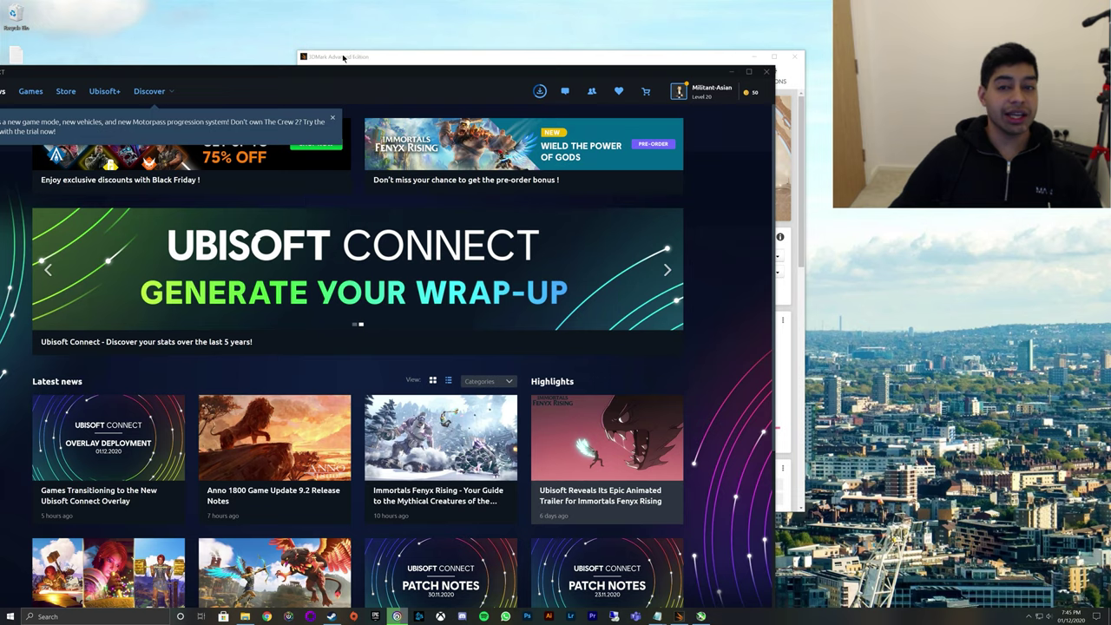
pyautogui.moveTo(344, 58); pyautogui.dragTo(425, 49)
pyautogui.moveTo(233, 82); pyautogui.dragTo(427, 63)
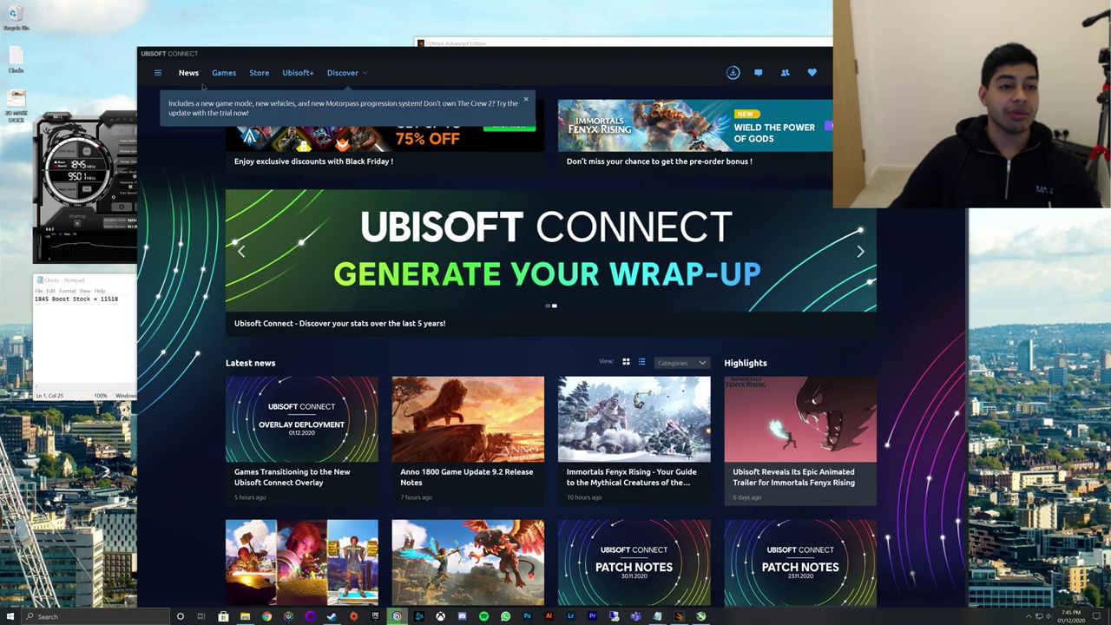
pyautogui.click(219, 76)
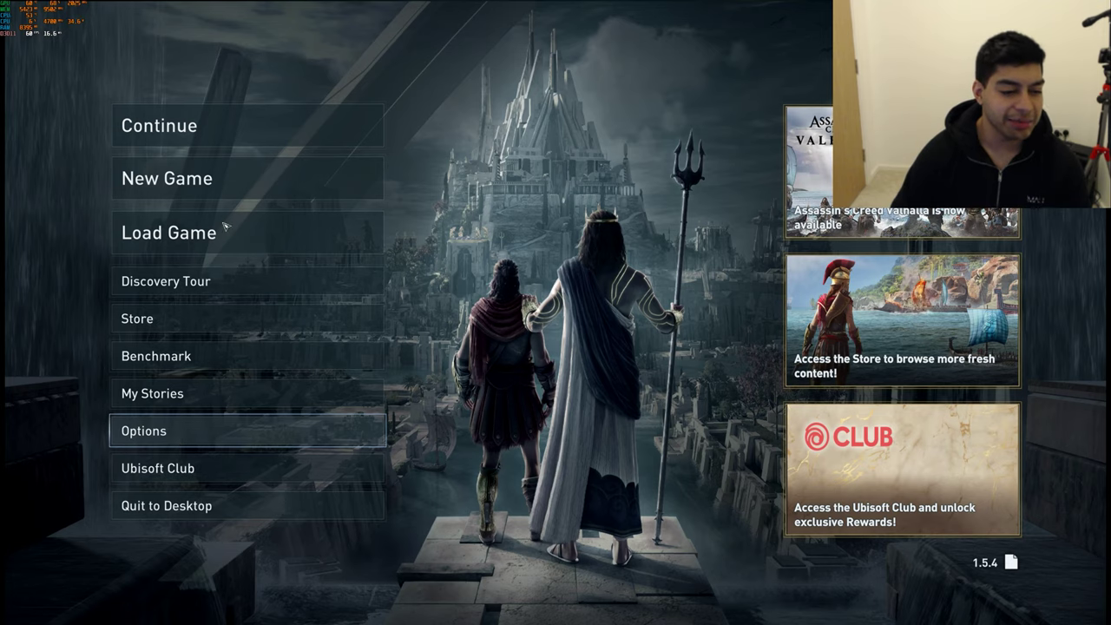
# Turn VSync off in the Assassin's Creed Odyssey display options and apply the changed settings
pyautogui.click(183, 442)
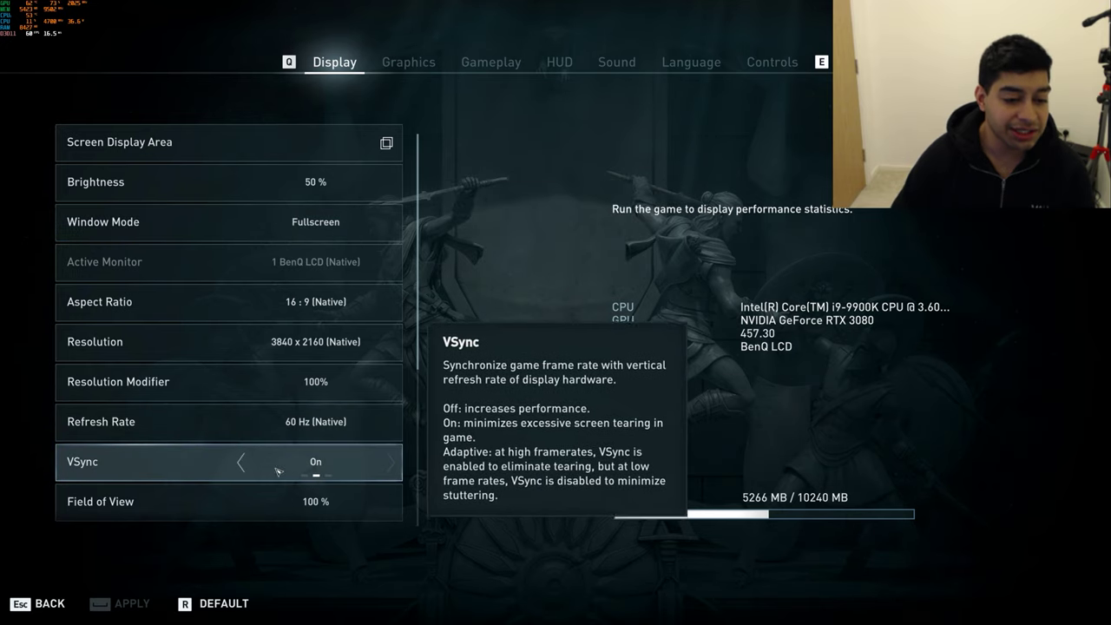
pyautogui.click(242, 464)
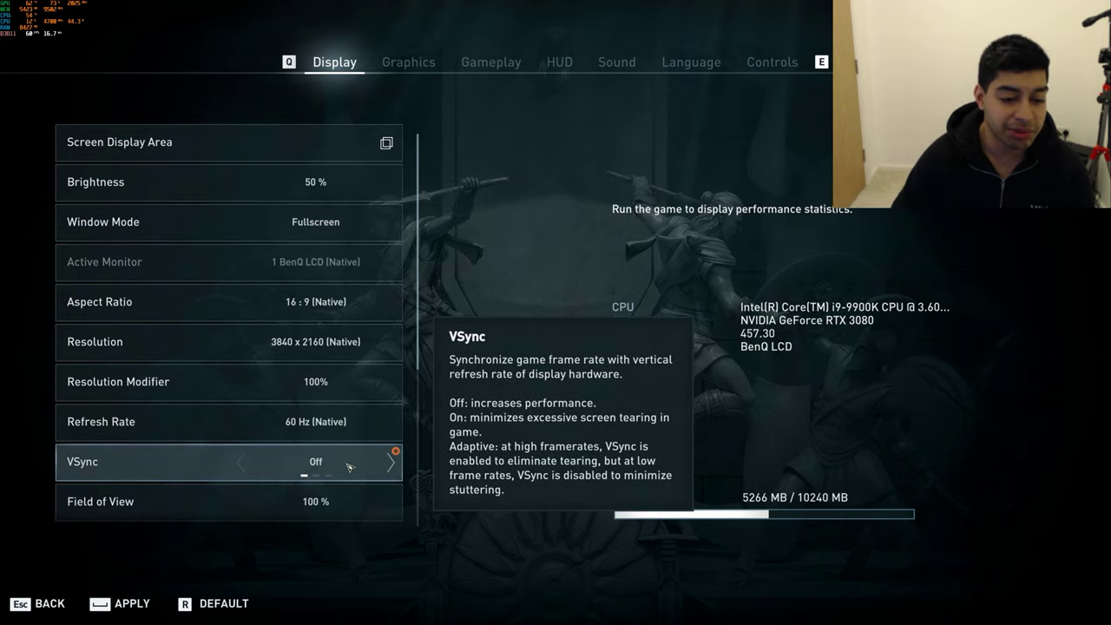
pyautogui.scroll(-5, 348, 467)
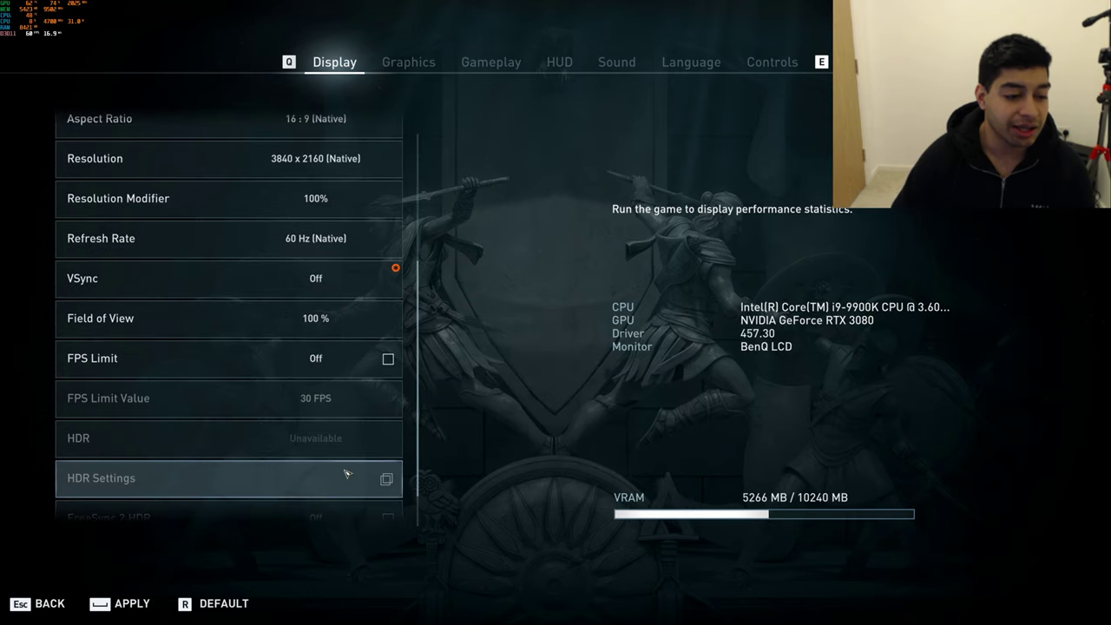
pyautogui.click(408, 63)
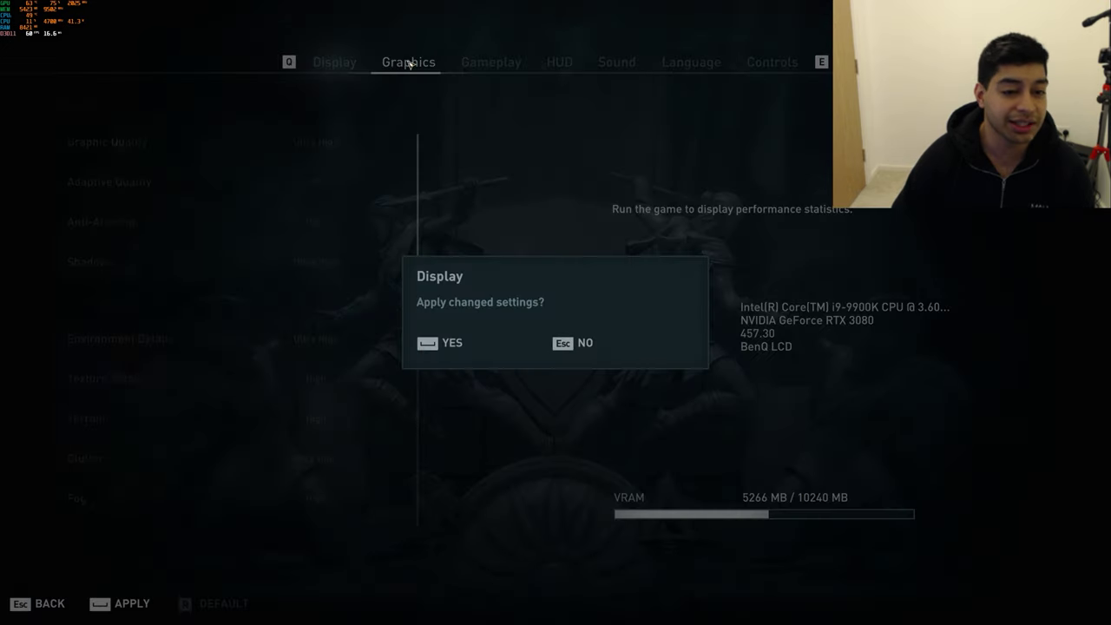
pyautogui.click(431, 346)
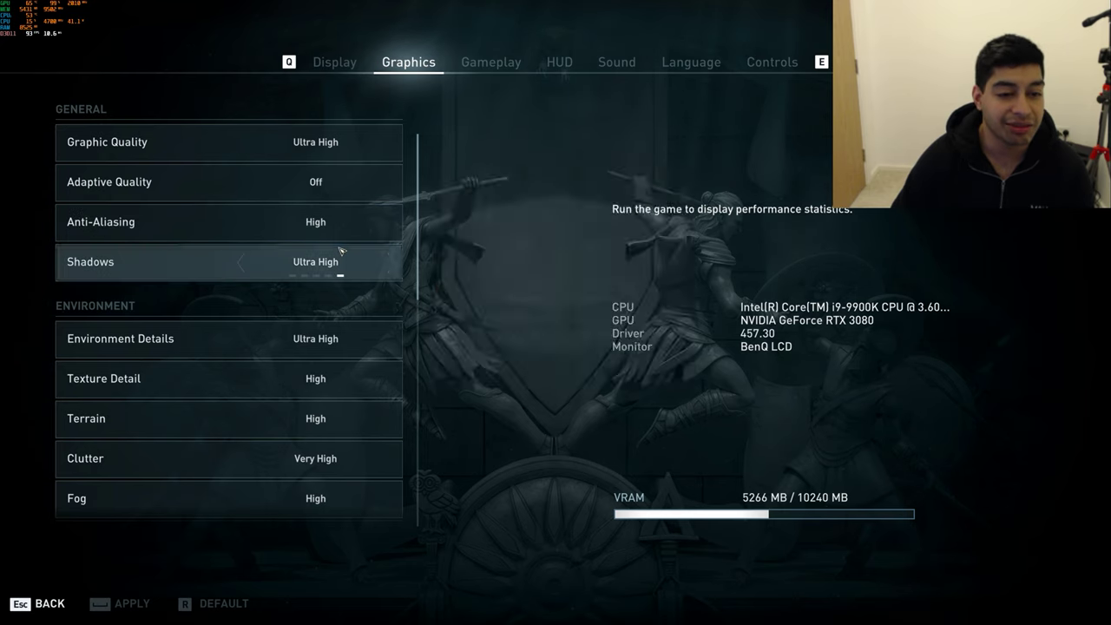
# Review the game's graphics settings, from general quality through environment and characters to postprocessing
pyautogui.scroll(-3, 363, 261)
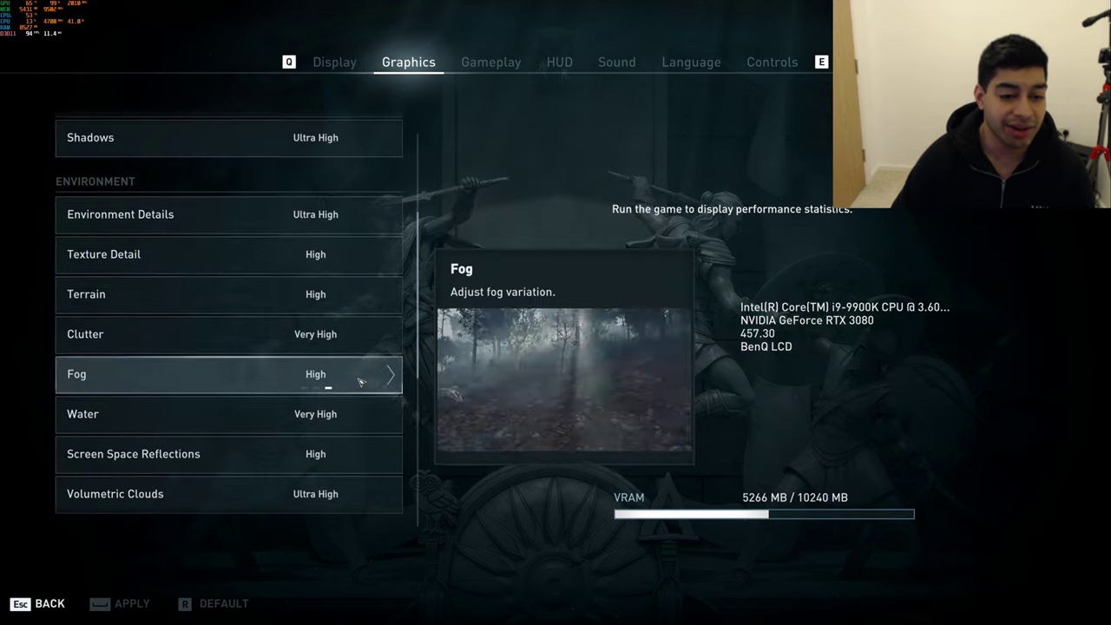
pyautogui.scroll(-5, 361, 382)
pyautogui.scroll(3, 351, 488)
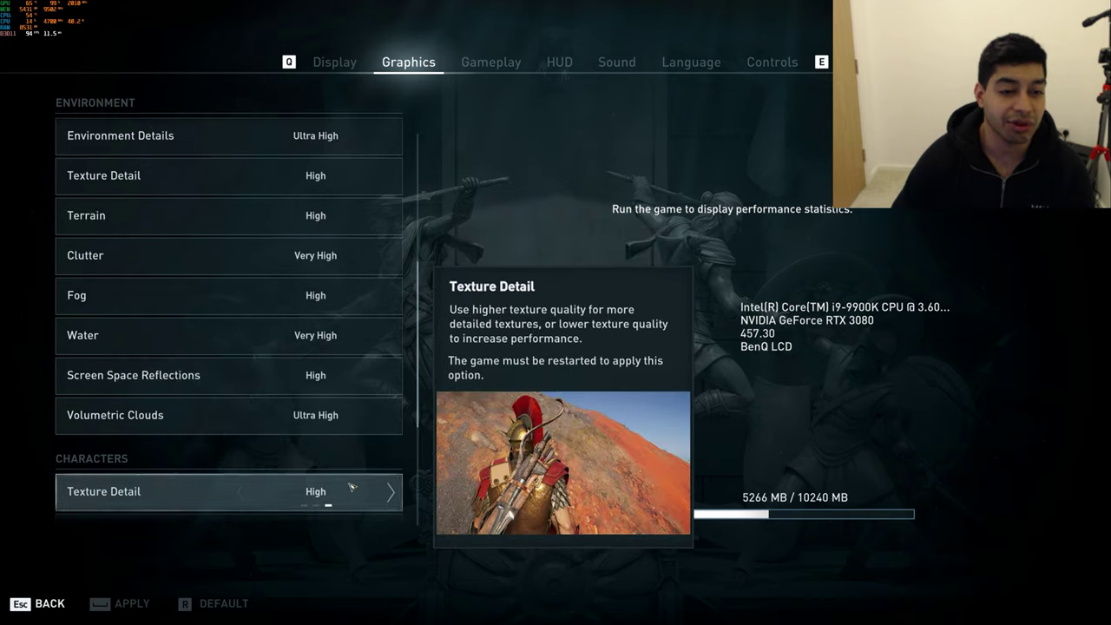
pyautogui.scroll(4, 353, 484)
pyautogui.scroll(-7, 382, 363)
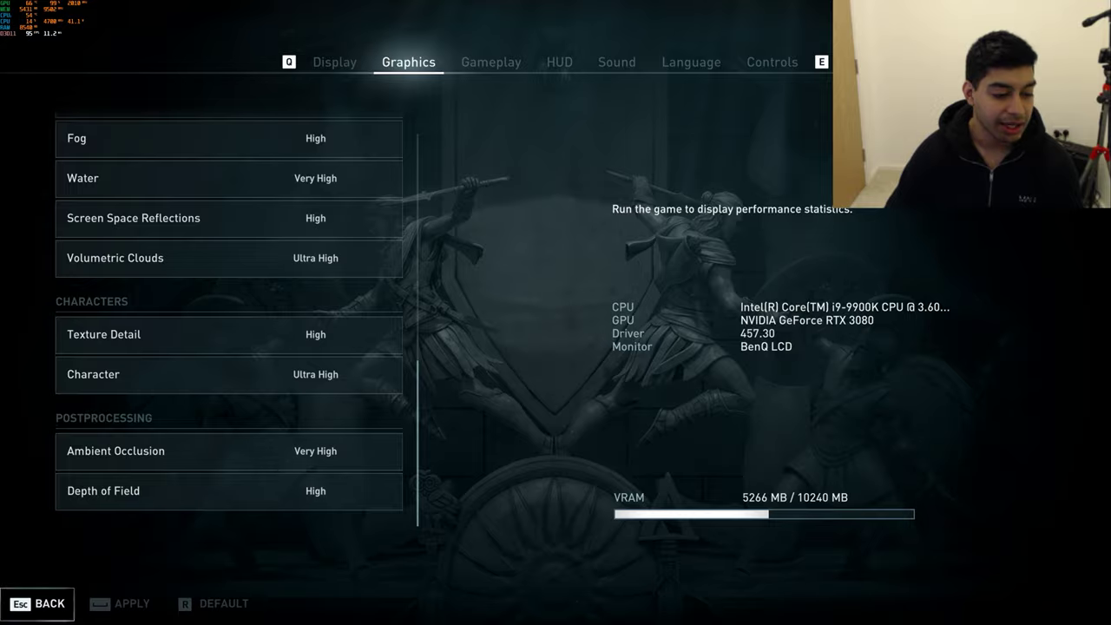
# Leave the options and run the game's built-in benchmark
pyautogui.click(39, 603)
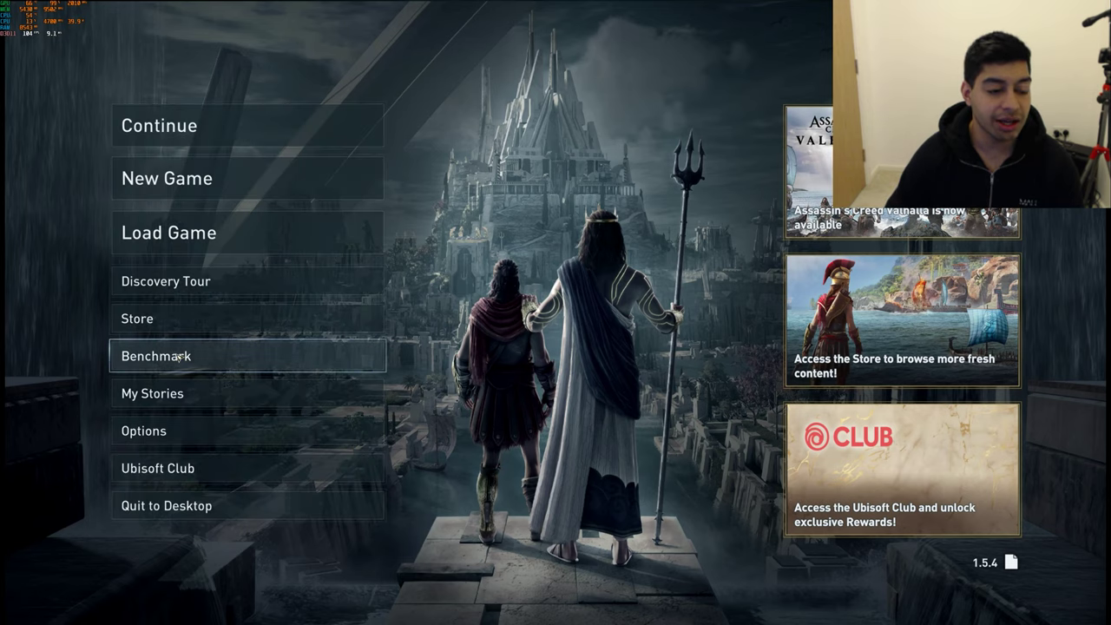
pyautogui.click(156, 356)
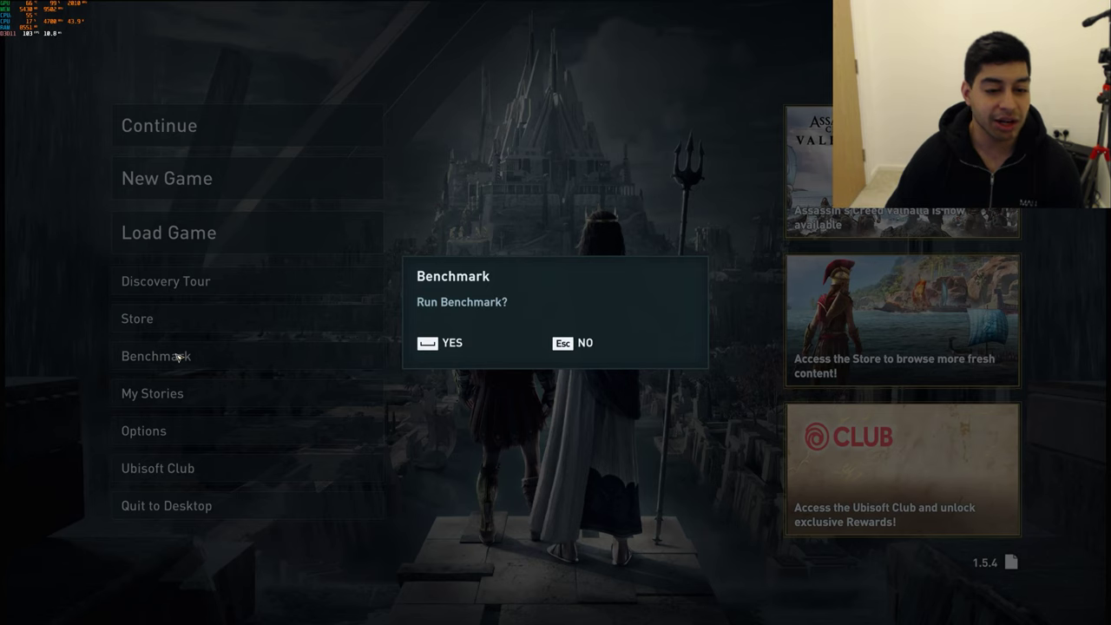
pyautogui.click(453, 342)
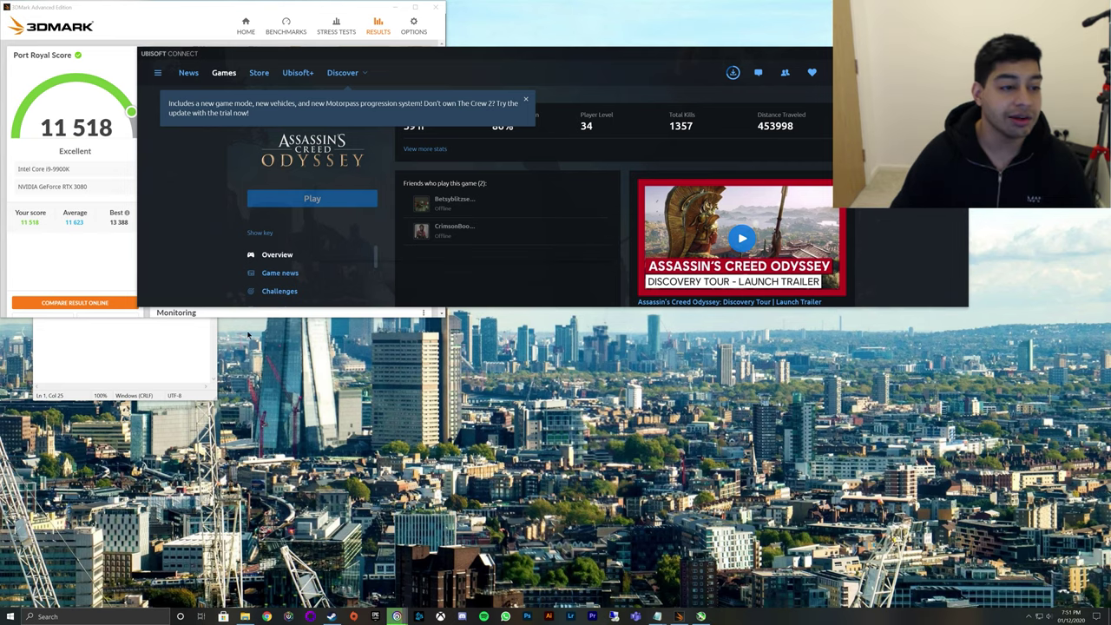
# Add the line "Creed Stock = 62fps Average" below the Port Royal score in the Clocks note and save it
pyautogui.click(83, 315)
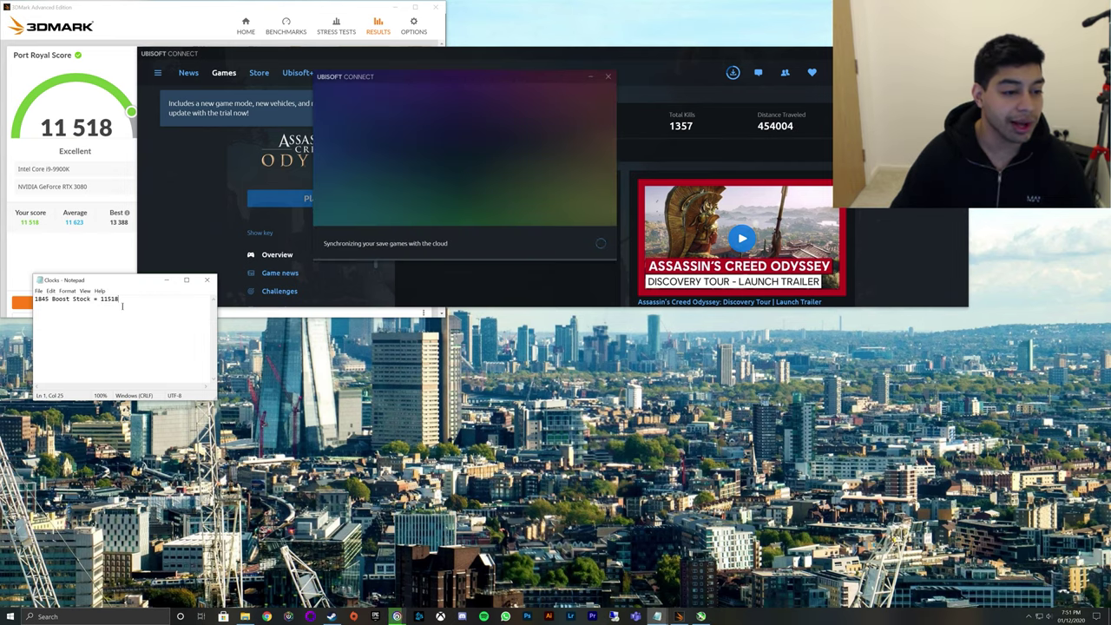
pyautogui.press('Return')
pyautogui.press('Return')
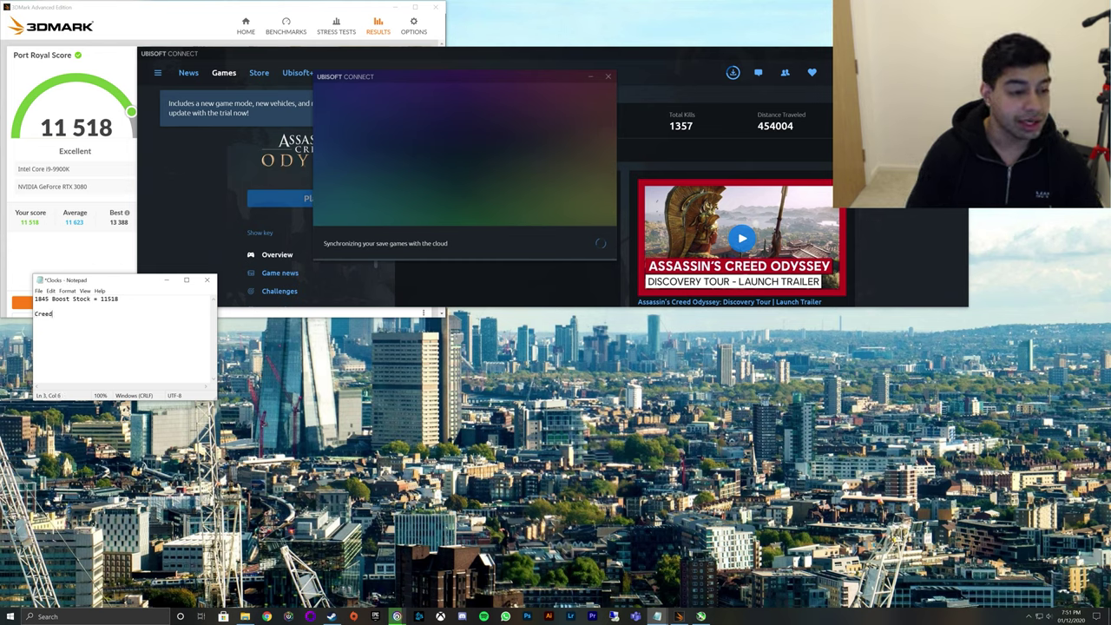
pyautogui.write('Creed S')
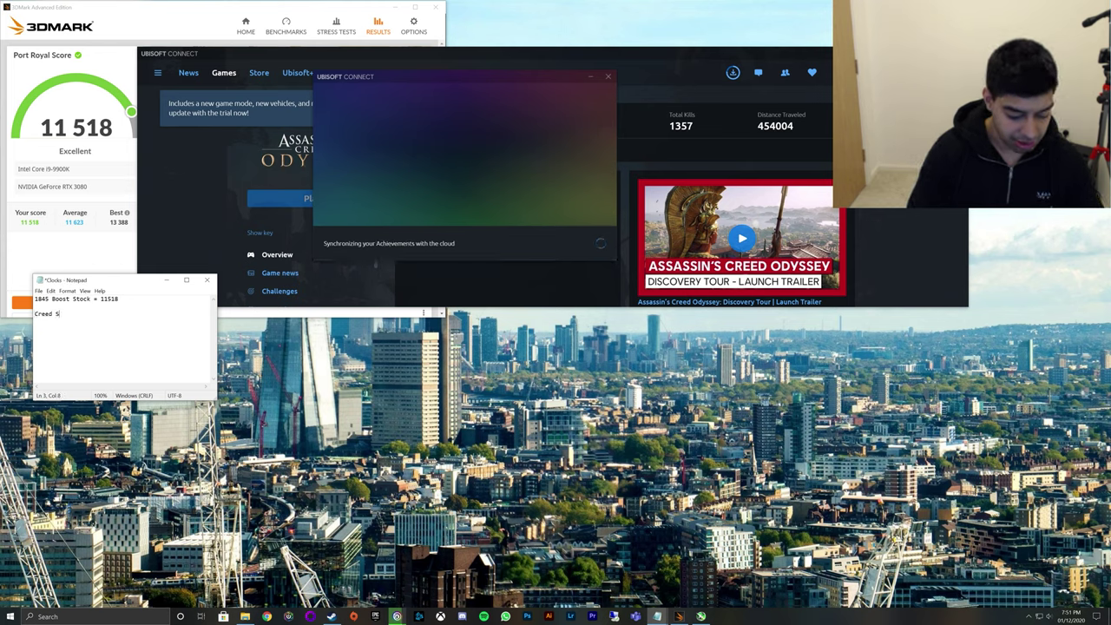
pyautogui.write('tock = 62fps Average')
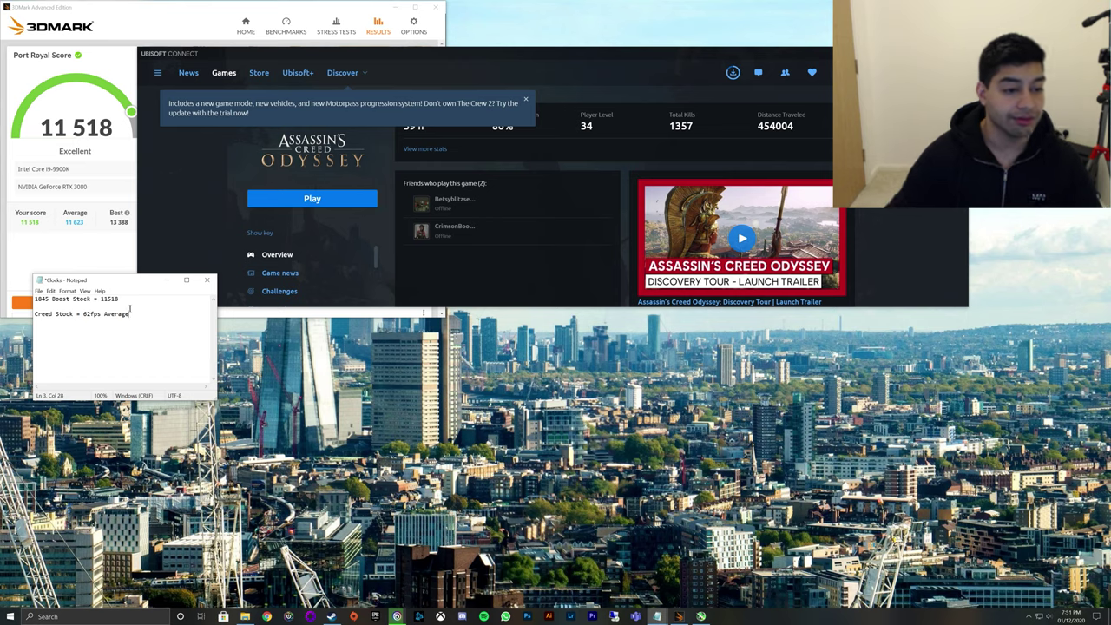
pyautogui.click(38, 291)
pyautogui.click(54, 327)
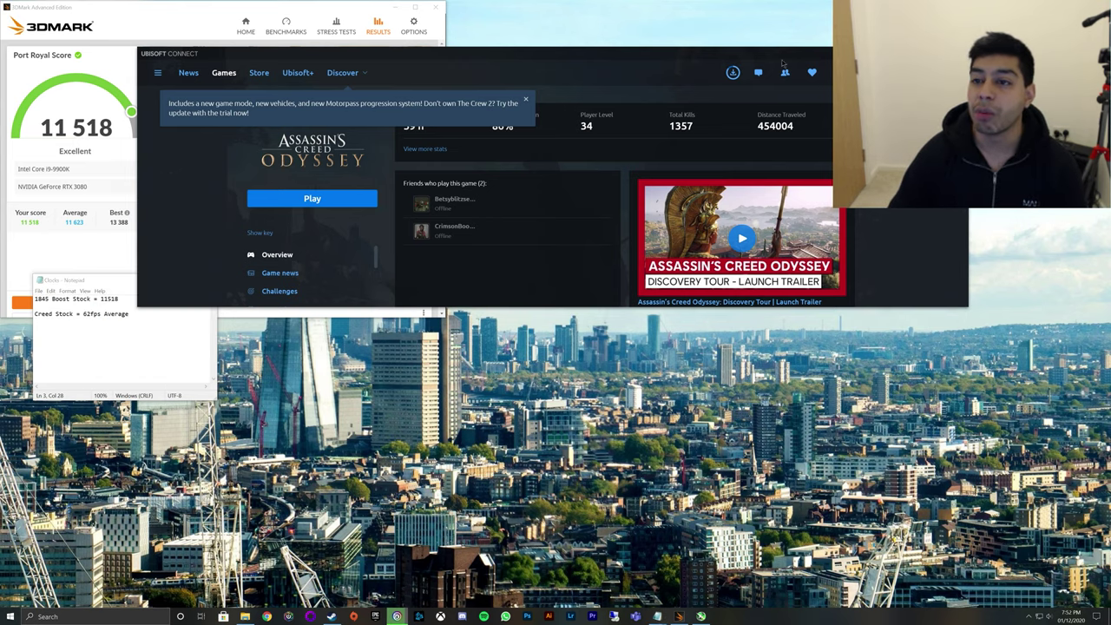
# Minimize the Ubisoft Connect and 3DMark windows and move MSI Afterburner to the middle of the desktop
pyautogui.moveTo(785, 64); pyautogui.dragTo(777, 247)
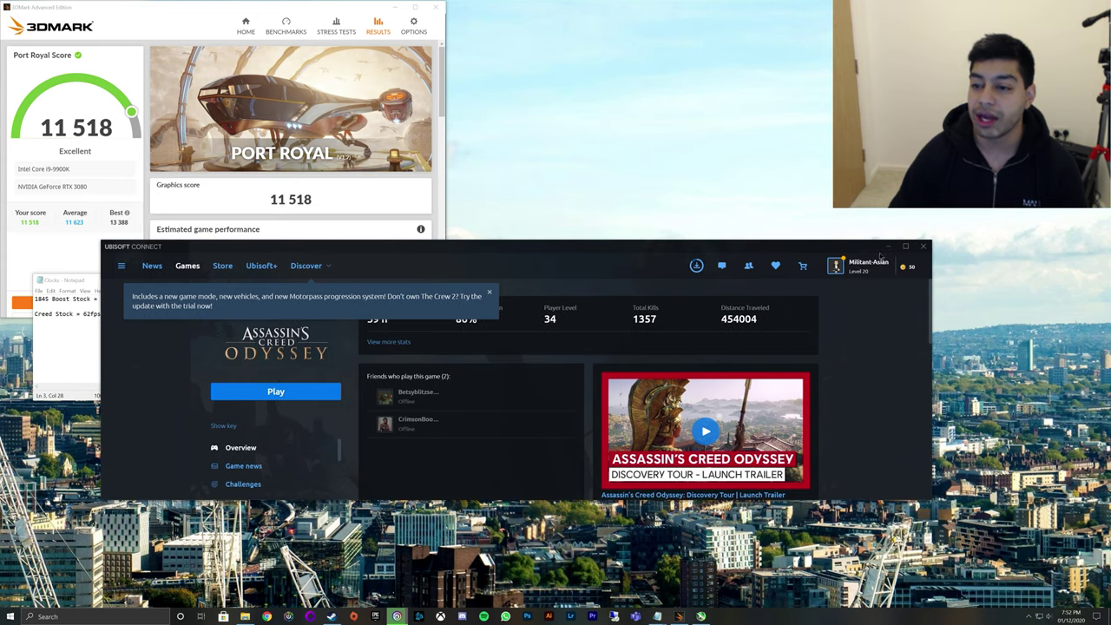
pyautogui.click(888, 246)
pyautogui.moveTo(210, 7); pyautogui.dragTo(589, 96)
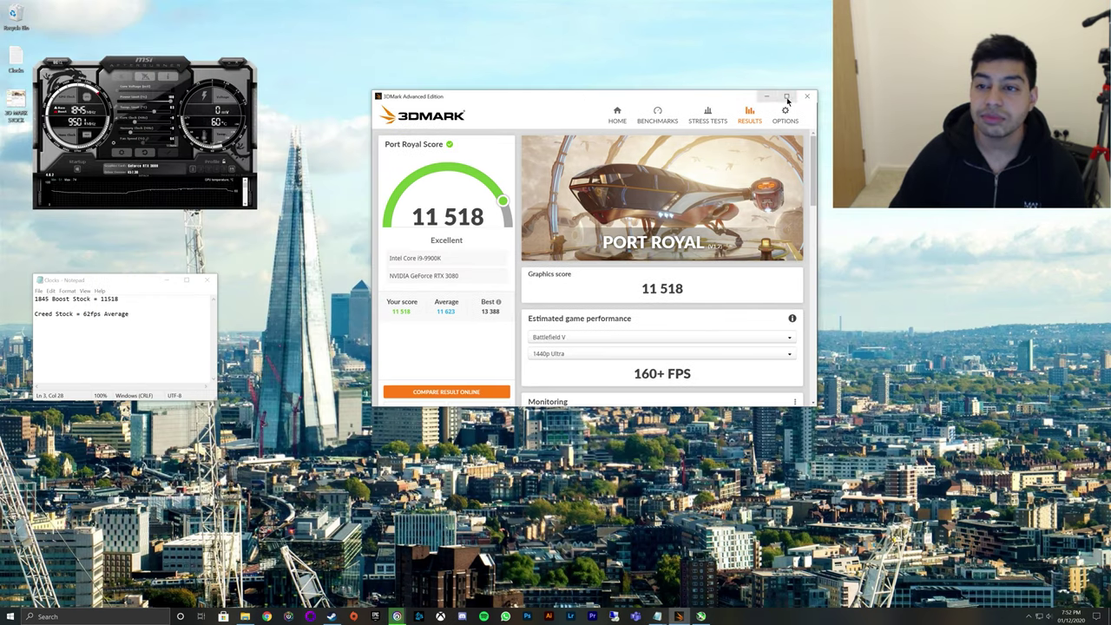
pyautogui.click(768, 97)
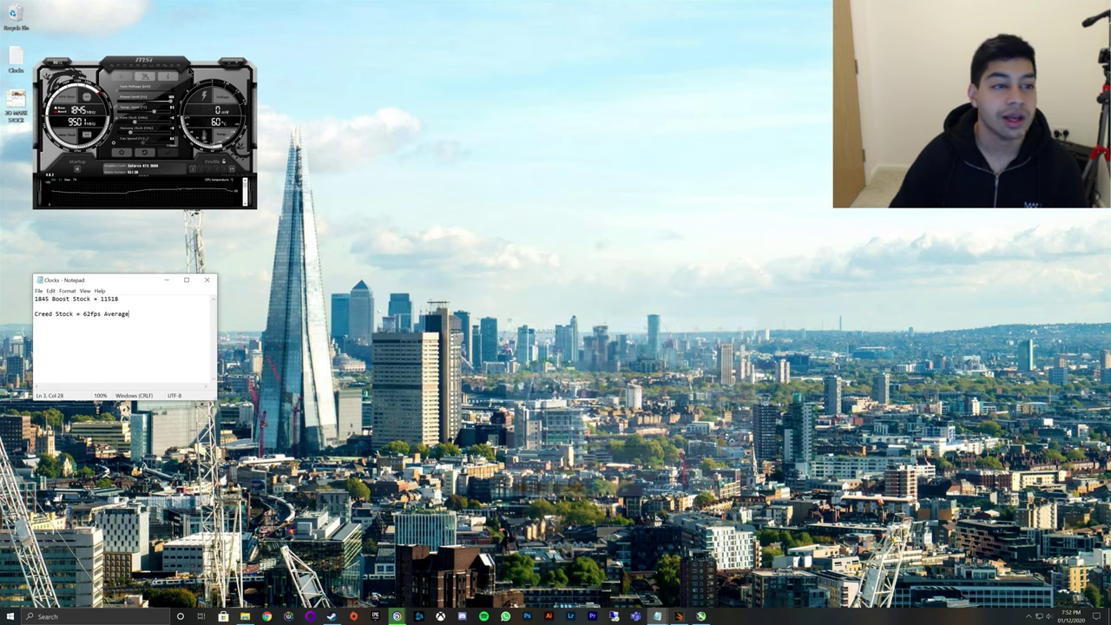
pyautogui.moveTo(156, 66); pyautogui.dragTo(507, 194)
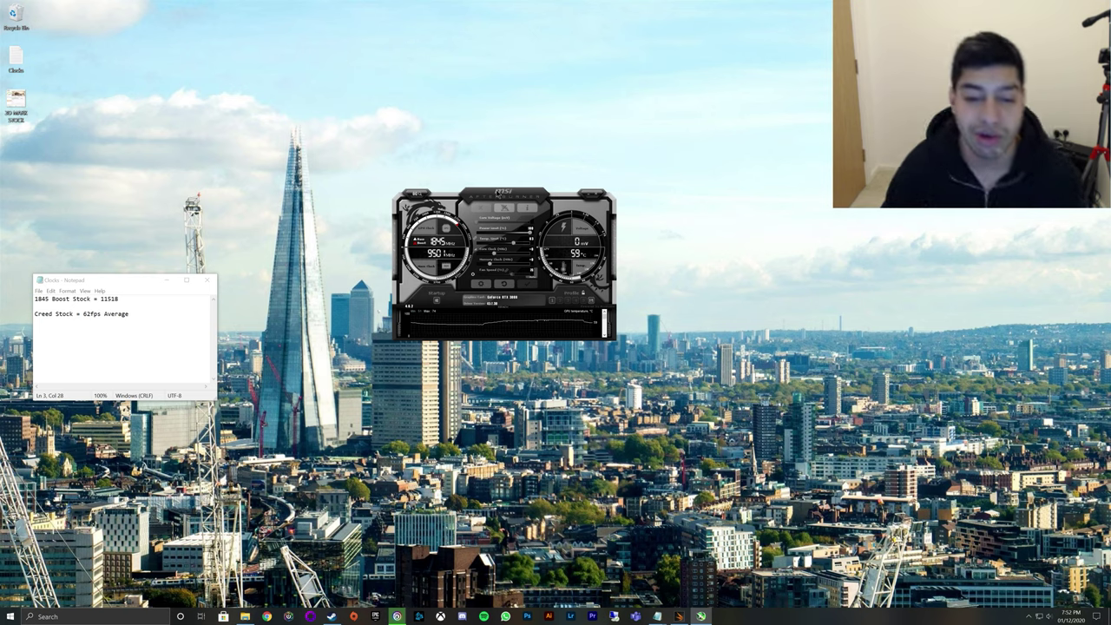
pyautogui.moveTo(507, 194); pyautogui.dragTo(520, 154)
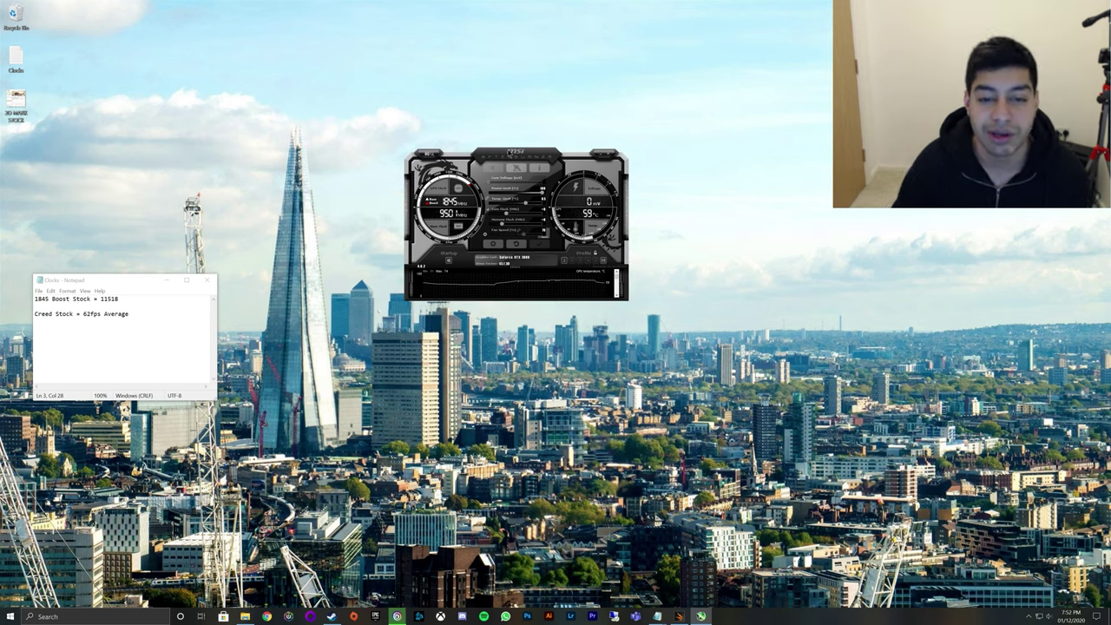